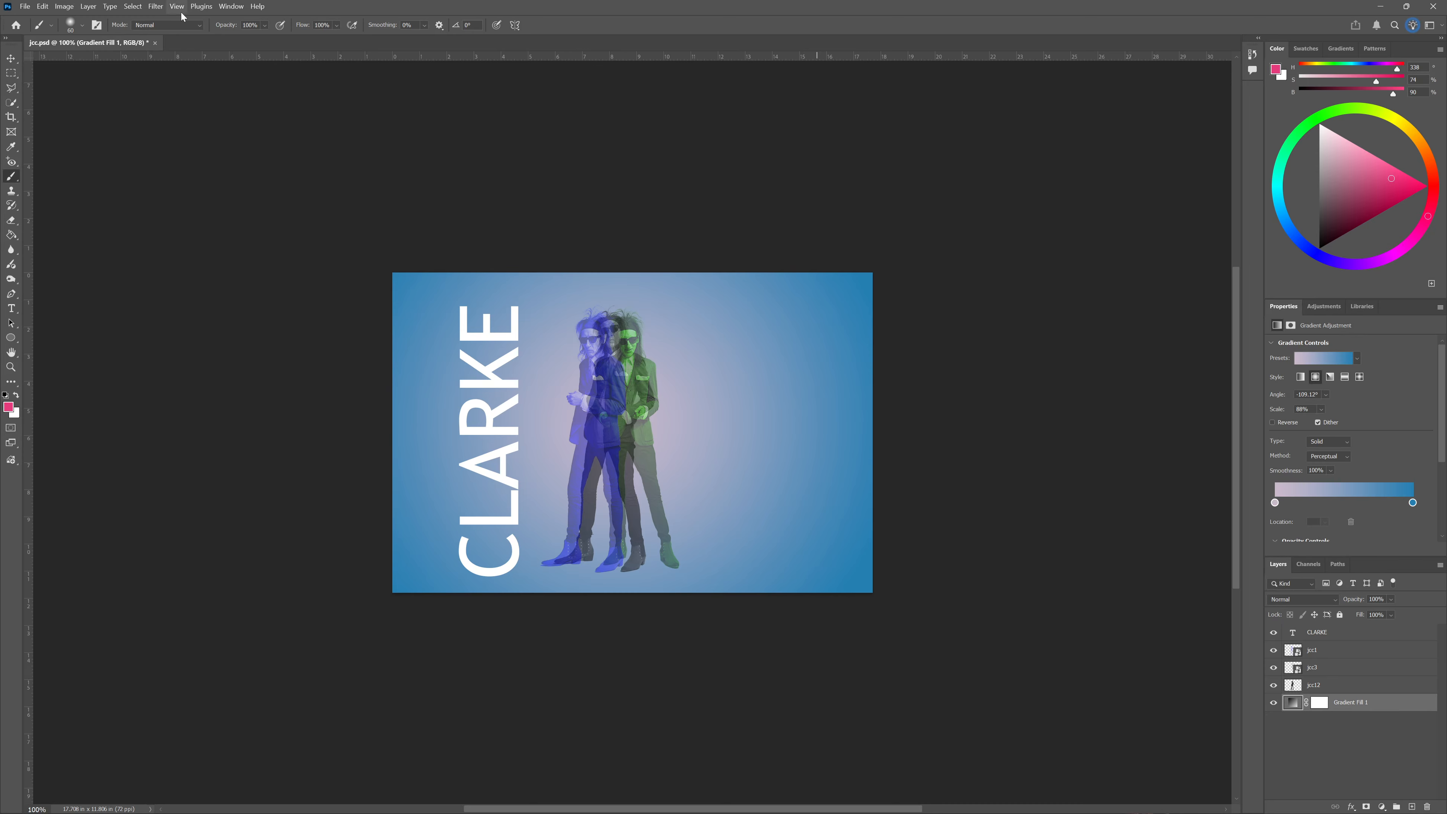
Show the Timeline panel at an enlarged height and create a video timeline for the document
click(177, 7)
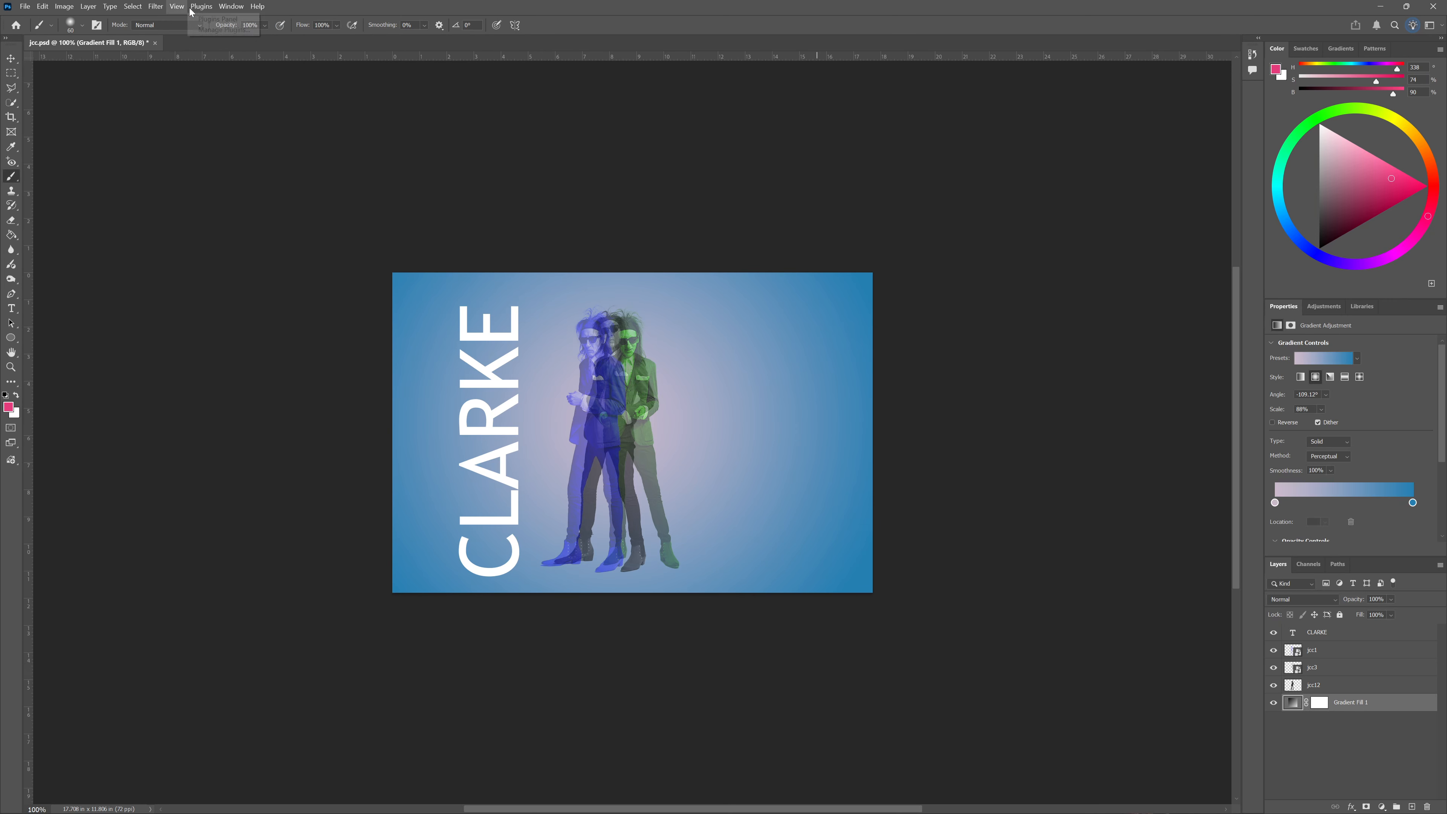
click(201, 7)
mouse_move(227, 10)
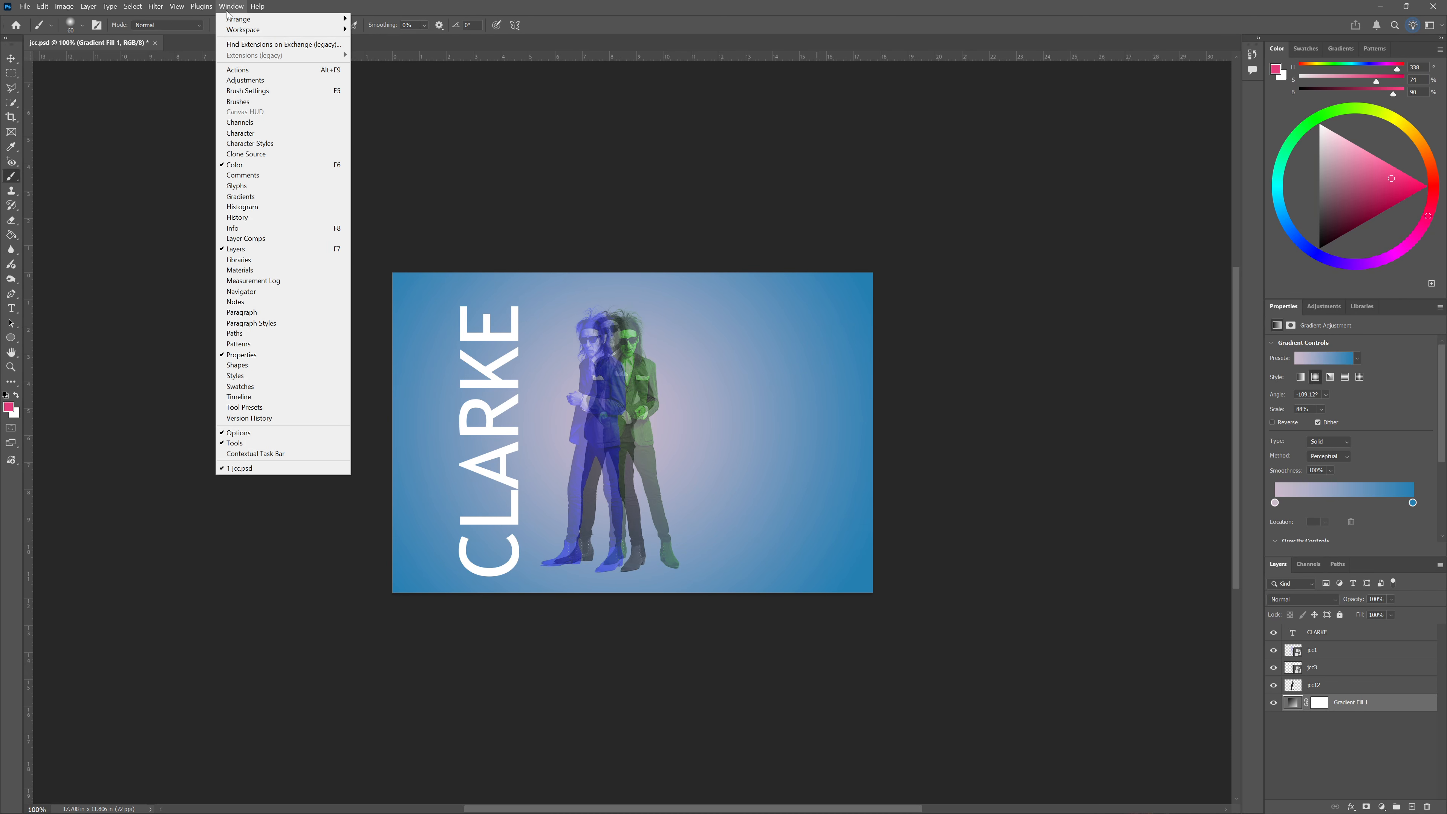
click(238, 397)
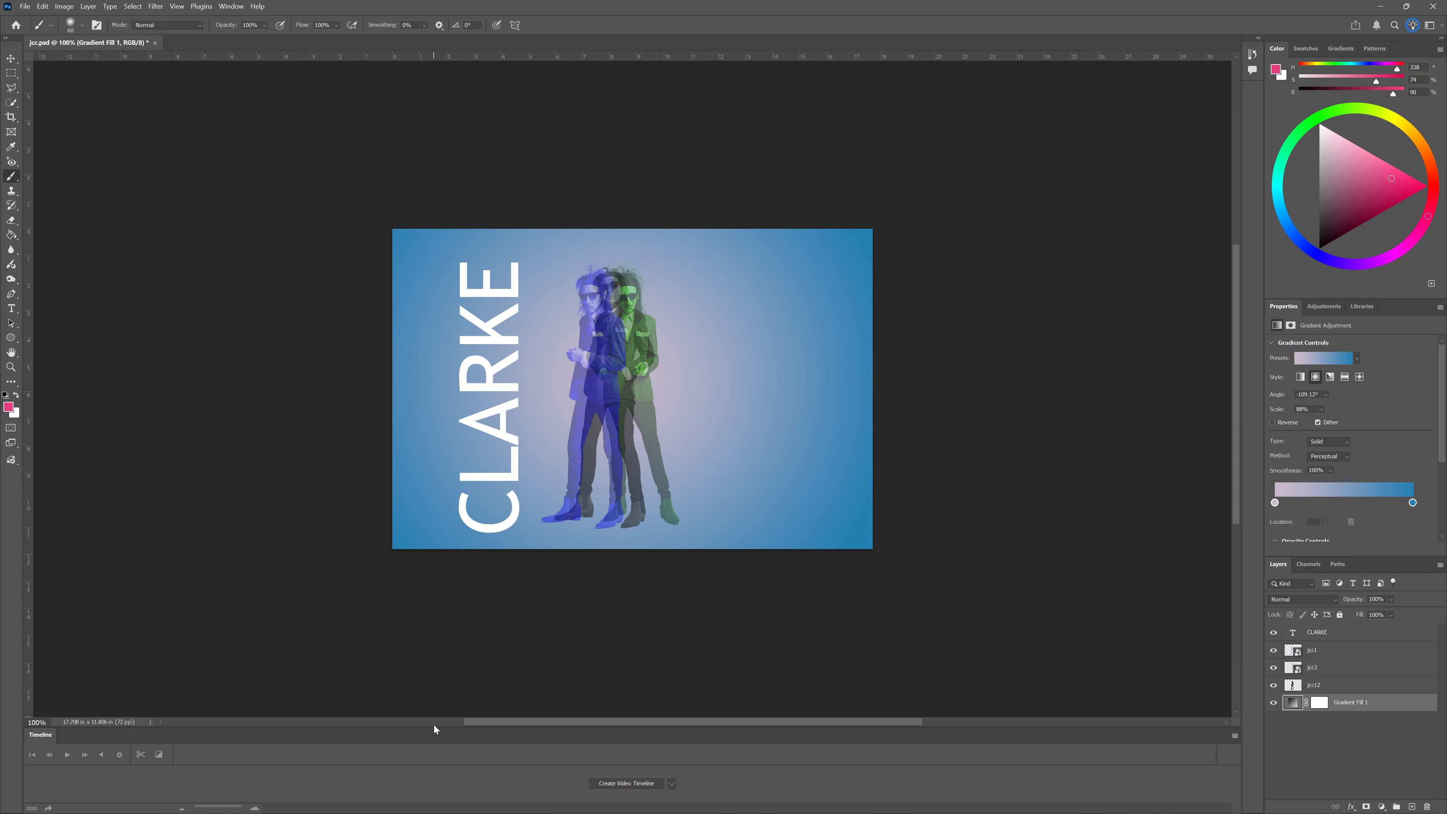
drag(443, 728, 445, 612)
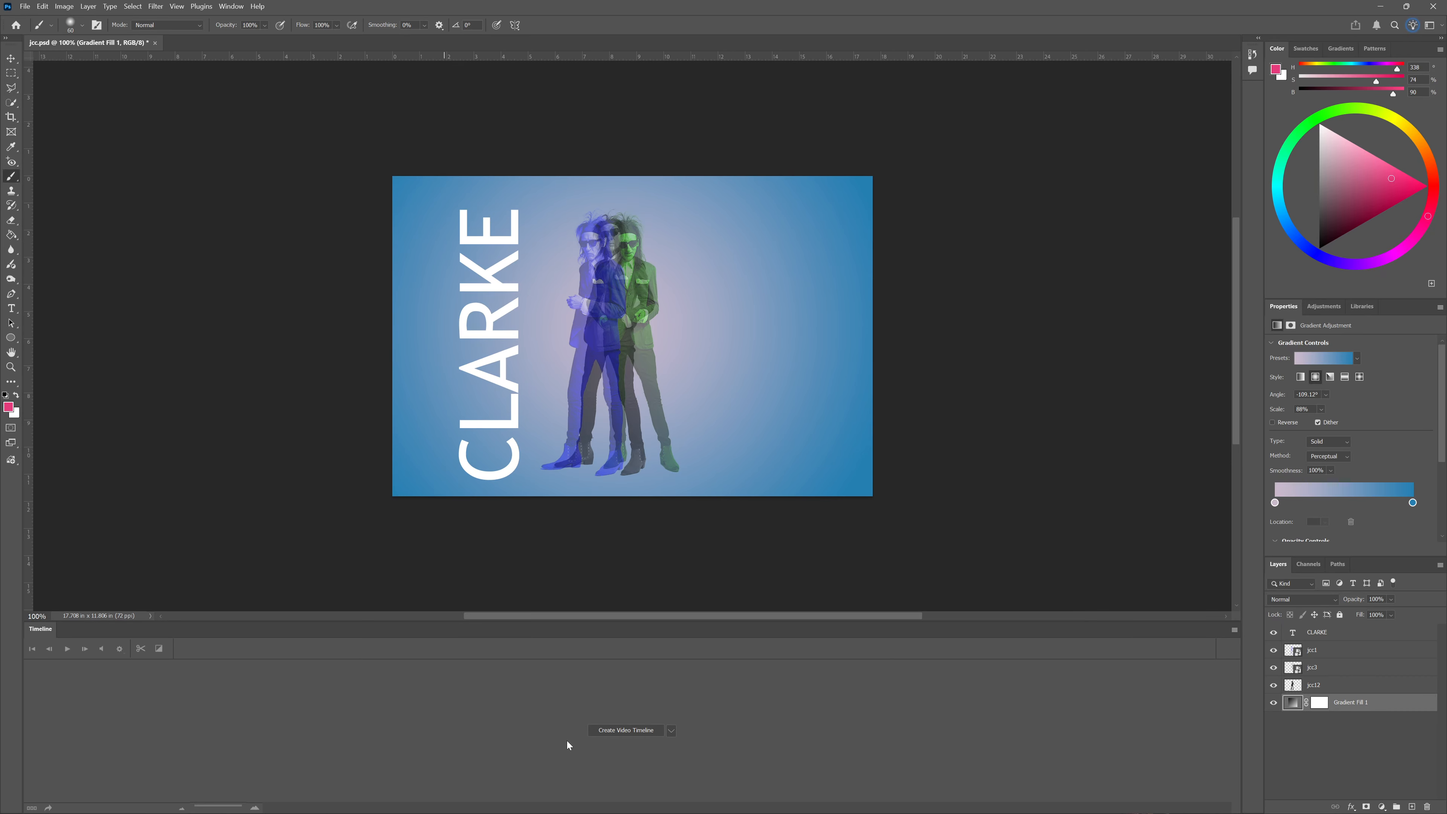
click(632, 731)
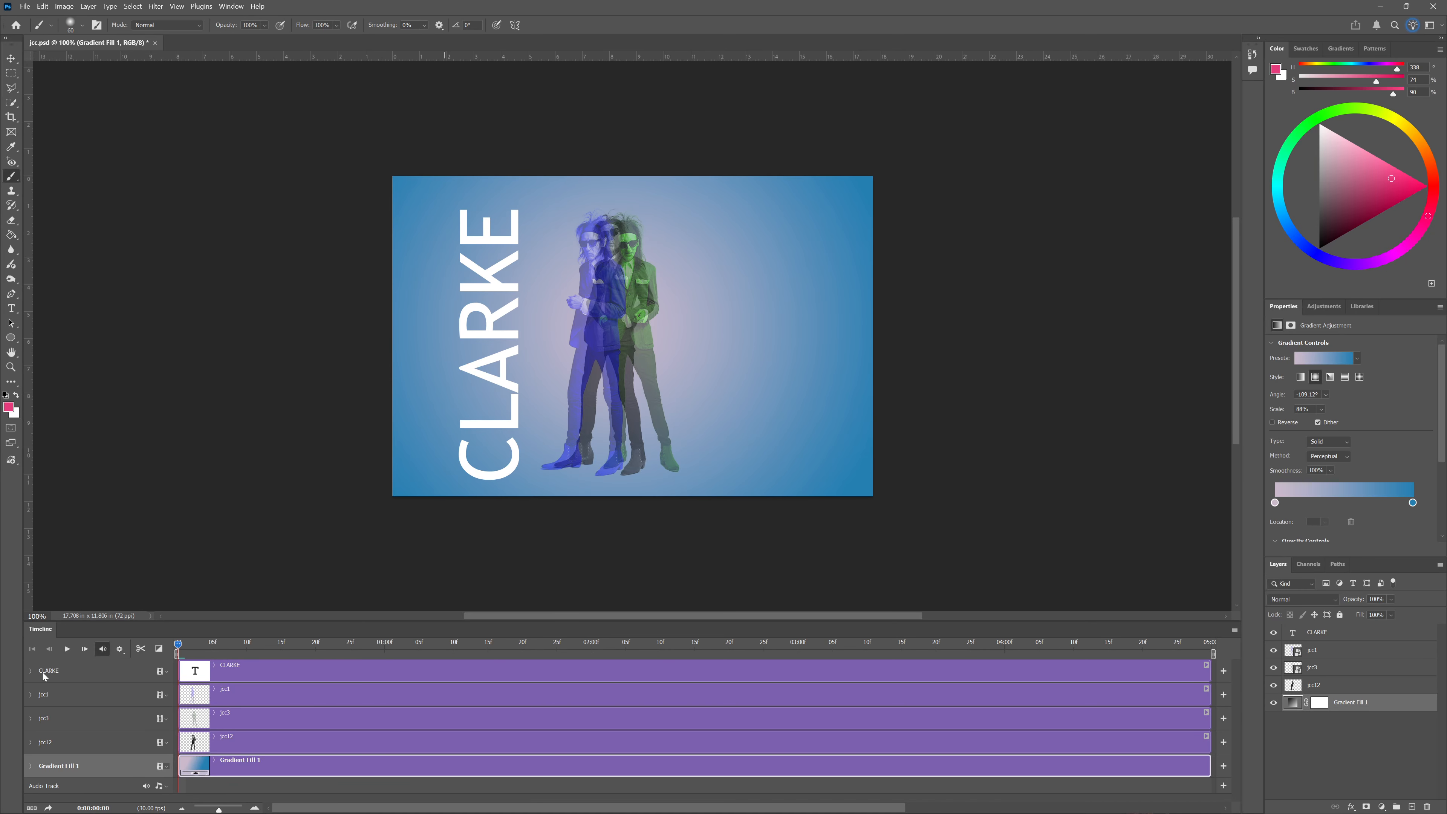
Add Transform keyframes to the CLARKE text layer at the first frame and at 0:00:04:29
click(76, 670)
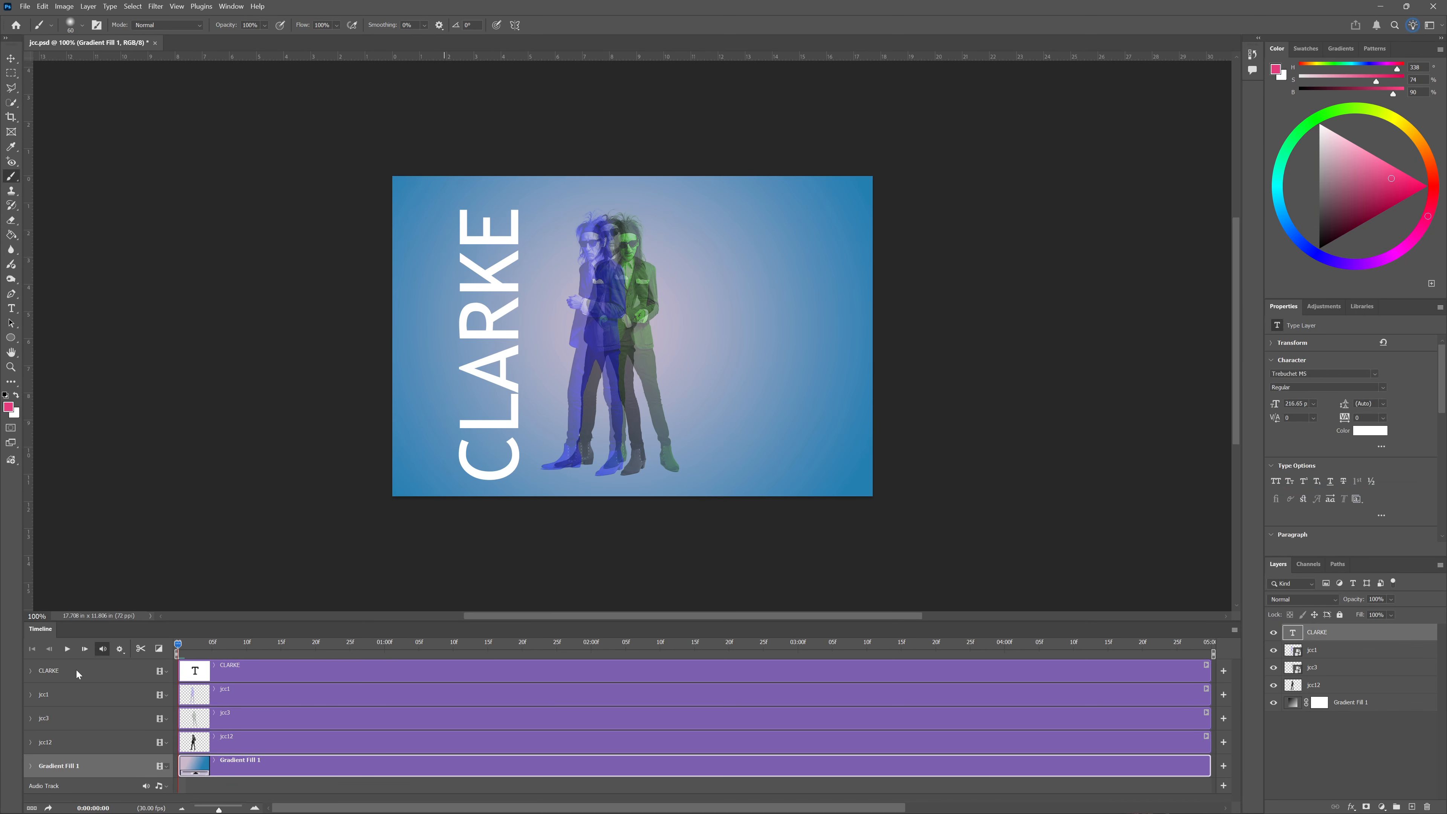
click(31, 670)
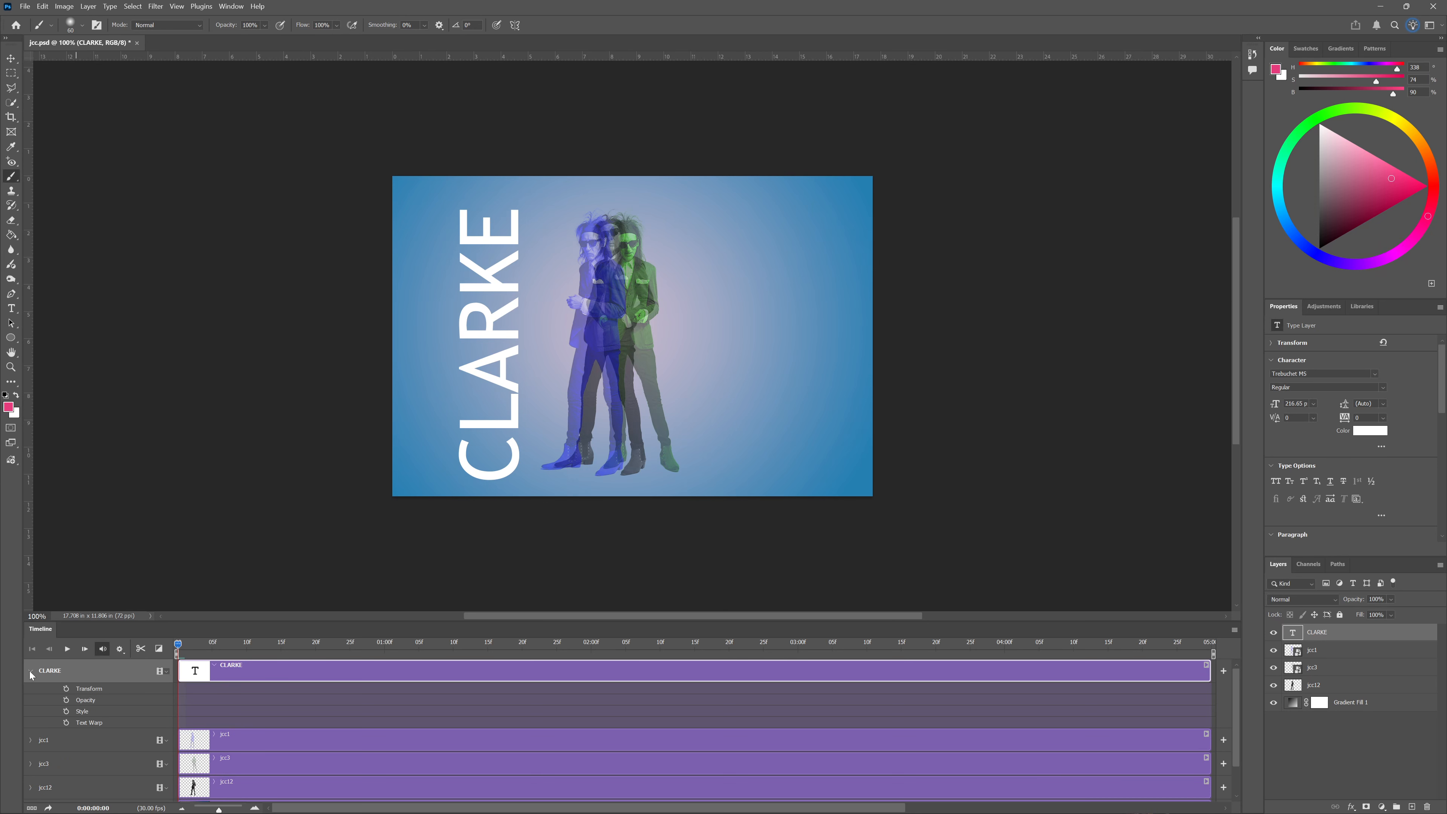
click(66, 689)
drag(177, 643, 1211, 678)
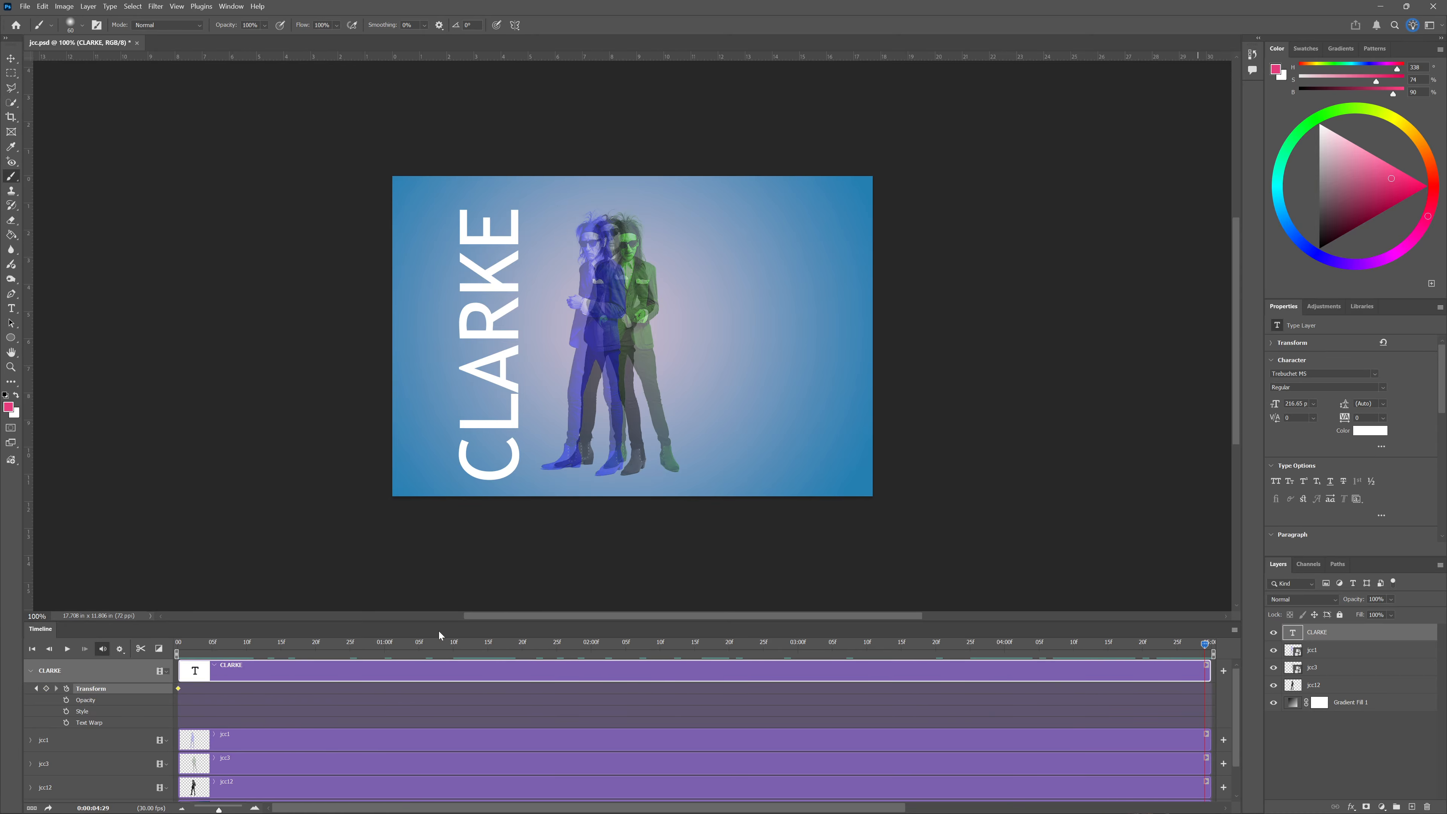
click(46, 689)
At the first frame, move the CLARKE text straight up until it lies completely above the canvas
drag(1204, 644, 1167, 649)
drag(1050, 649, 798, 635)
click(10, 60)
click(431, 300)
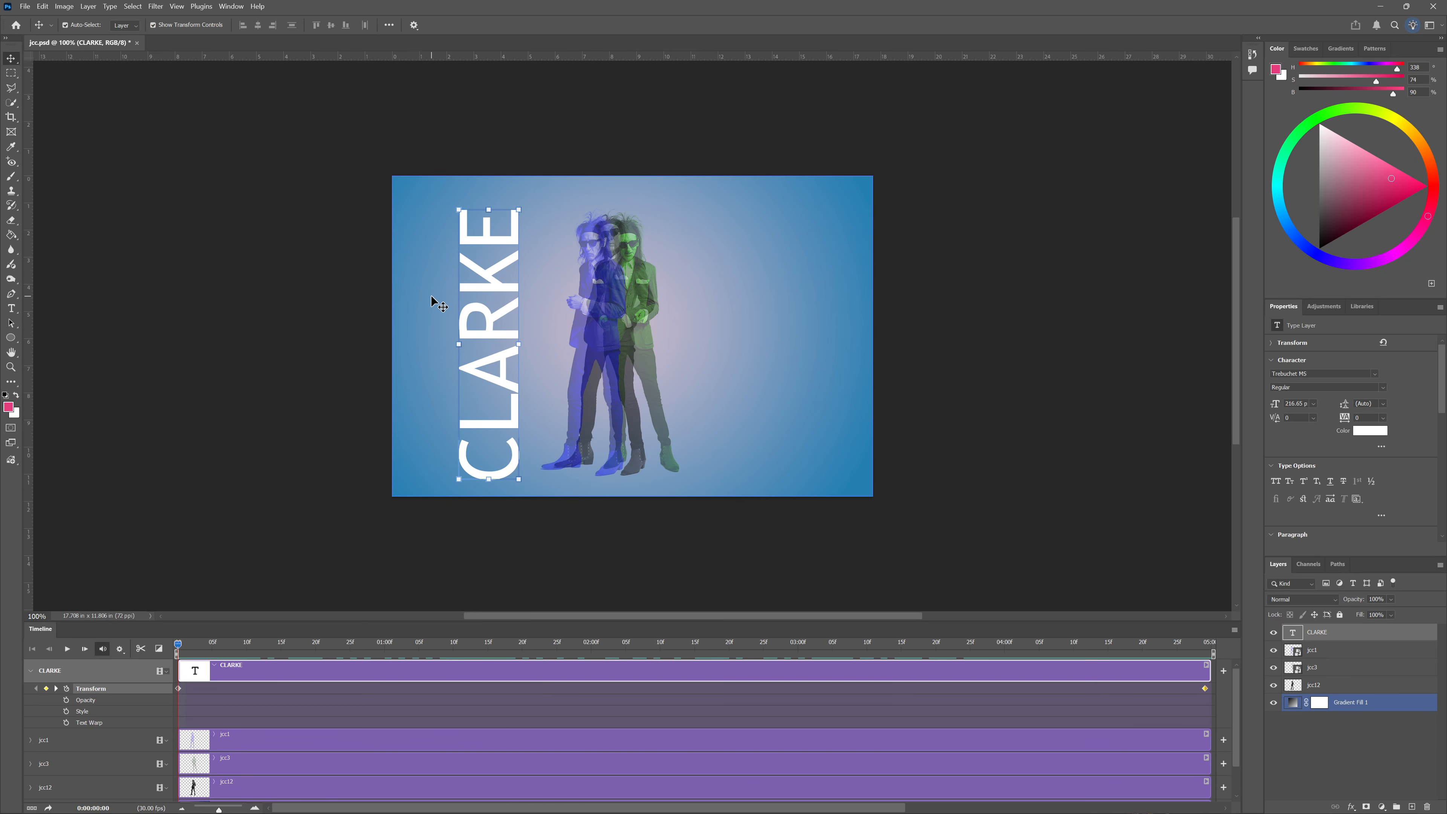
key(Up)
key(Up)
key(Up)
key(Up)
key(Up)
key(Up)
key(Up)
key(Up)
key(Up)
key(Up)
key(Up)
key(Up)
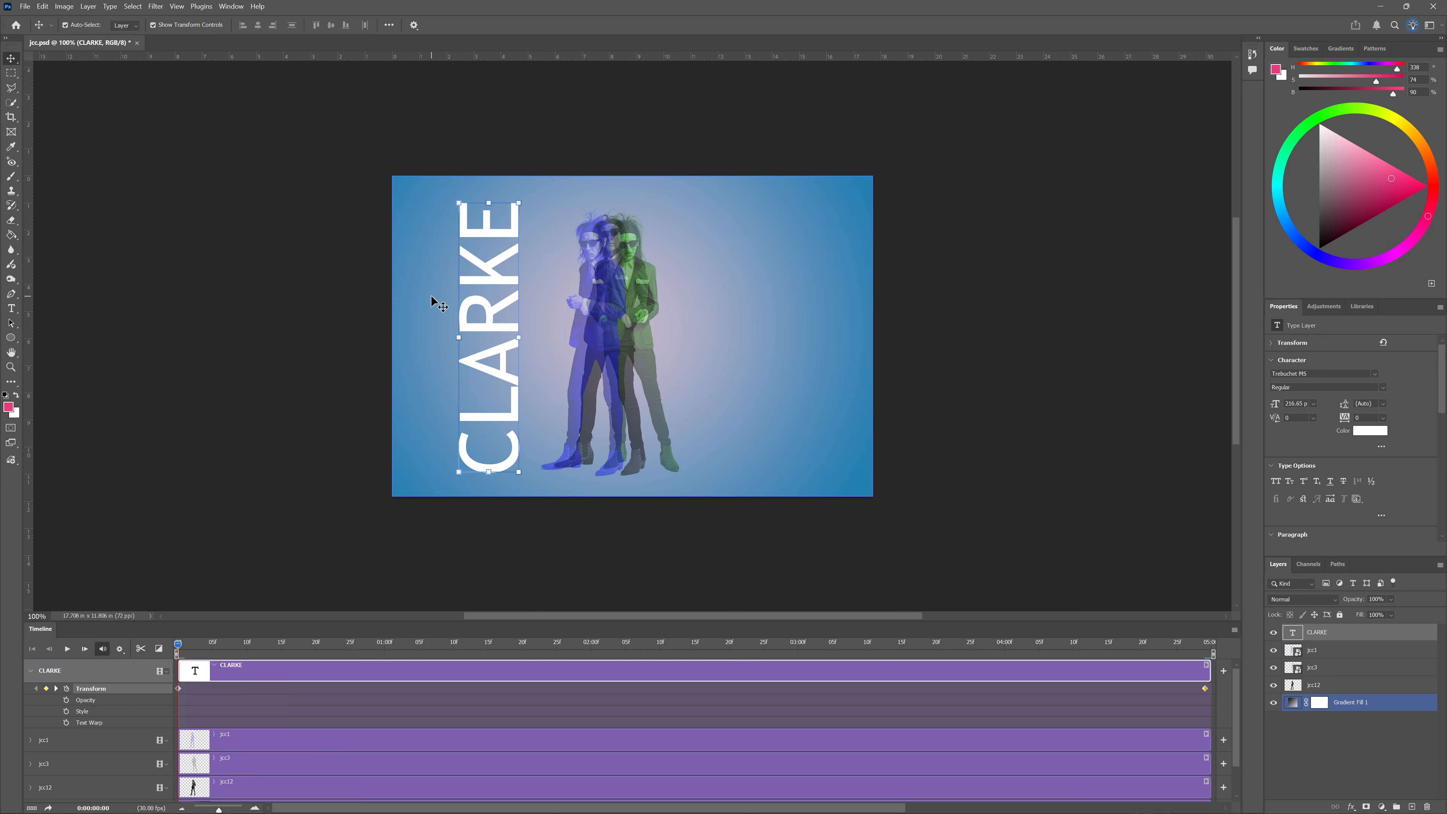
key(Up)
key(Up)
key(Up)
key(Up)
key(Up)
key(Up)
key(Up)
key(Up)
key(Up)
key(Up)
key(Up)
key(Up)
key(Up)
key(Up)
key(Up)
key(Up)
key(Up)
key(Up)
key(Up)
key(shift+Up)
key(shift+Up)
key(shift+Up)
key(shift+Up)
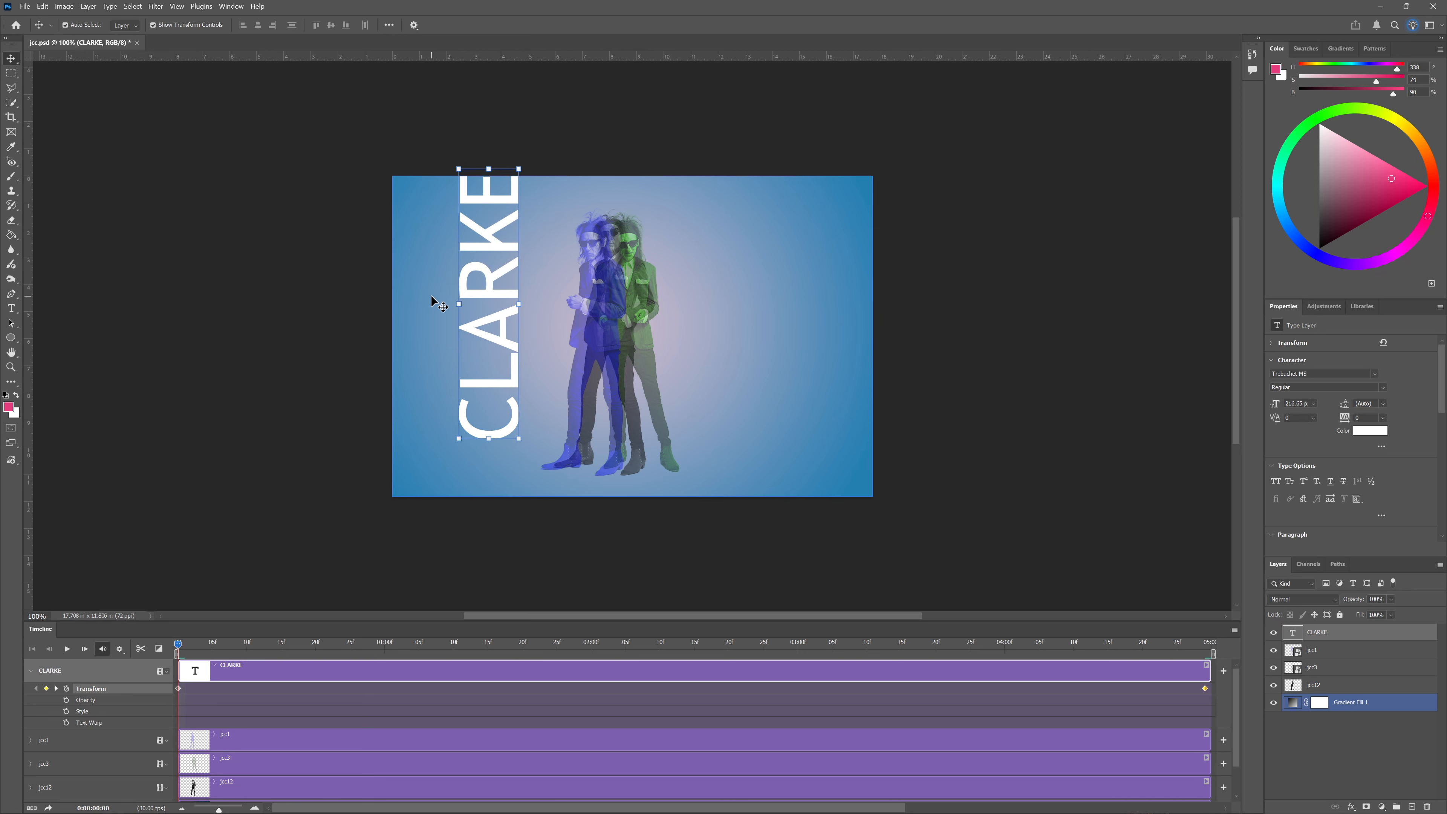
key(shift+Up)
key(shift+Up)
key(shift+Up)
key(shift+Up)
key(shift+Up)
key(shift+Up)
key(shift+Up)
key(shift+Up)
key(shift+Up)
key(shift+Up)
key(shift+Up)
key(shift+Up)
key(shift+Up)
key(shift+Up)
key(shift+Up)
key(shift+Up)
key(shift+Up)
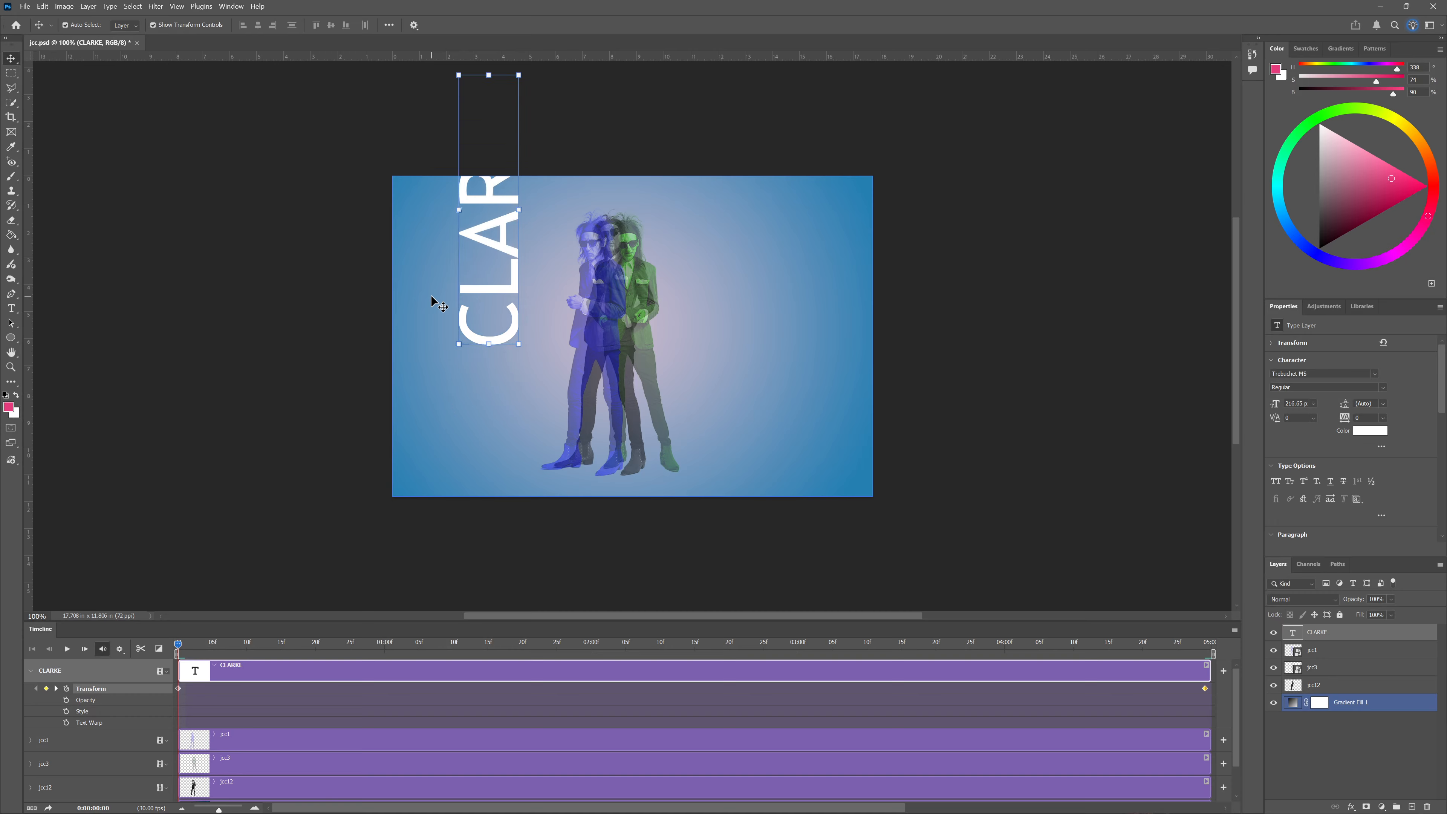
key(shift+Up)
key(shift+Up)
key(shift+Up)
key(shift+Up)
key(shift+Up)
key(shift+Up)
key(shift+Up)
key(shift+Up)
key(shift+Up)
key(shift+Up)
key(shift+Up)
key(shift+Up)
key(shift+Up)
key(shift+Up)
key(shift+Up)
key(shift+Up)
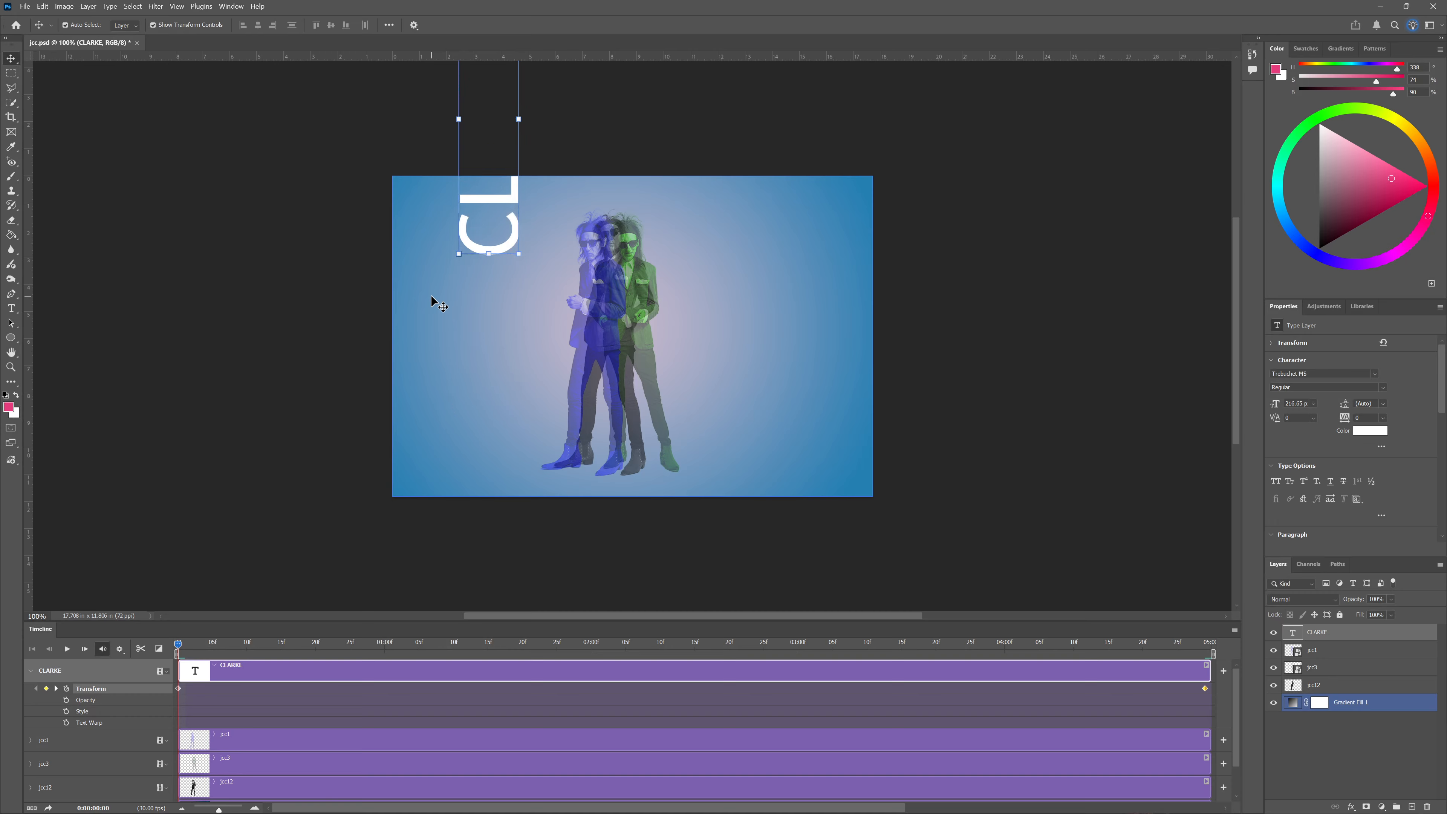
key(shift+Up)
key(shift+Up)
key(shift+Up)
key(shift+Up)
key(shift+Up)
key(shift+Up)
key(shift+Up)
key(shift+Up)
key(shift+Up)
key(shift+Up)
key(shift+Up)
key(shift+Up)
key(shift+Up)
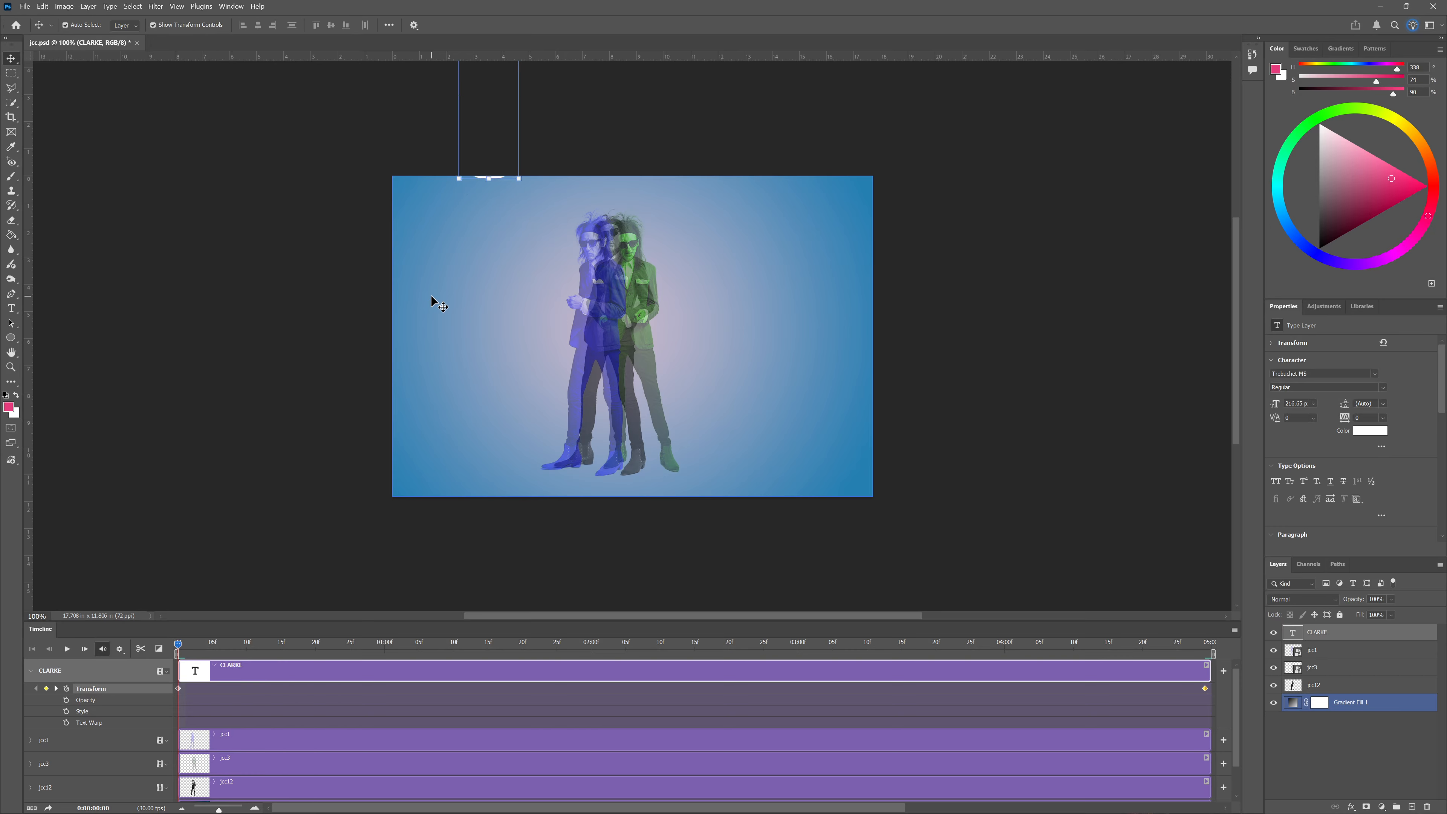
key(shift+Up)
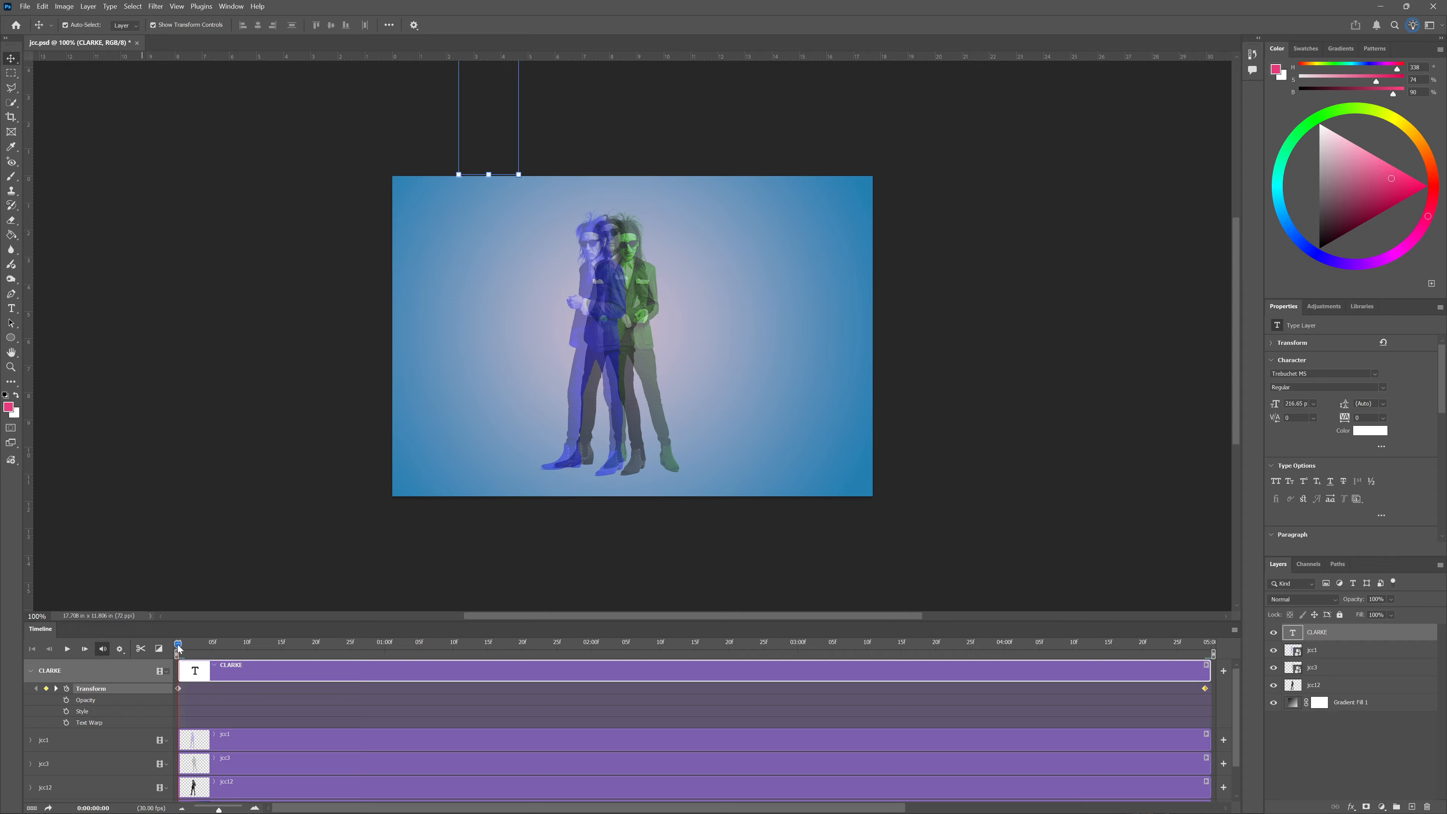
Add a Transform keyframe to the jcc1 layer at 0:00:04:29, keeping the blue figure's current position
drag(178, 644, 1207, 672)
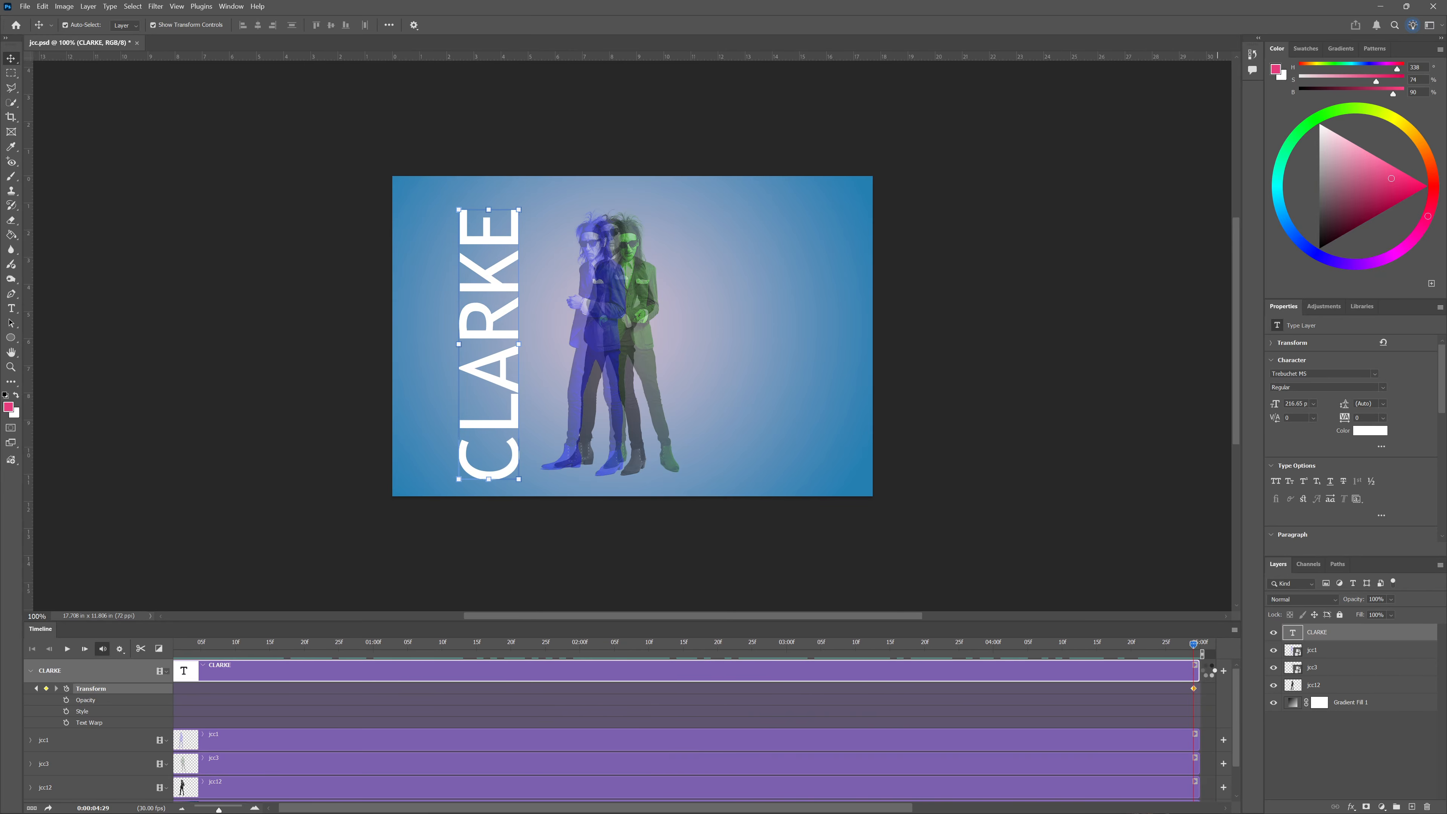
click(31, 671)
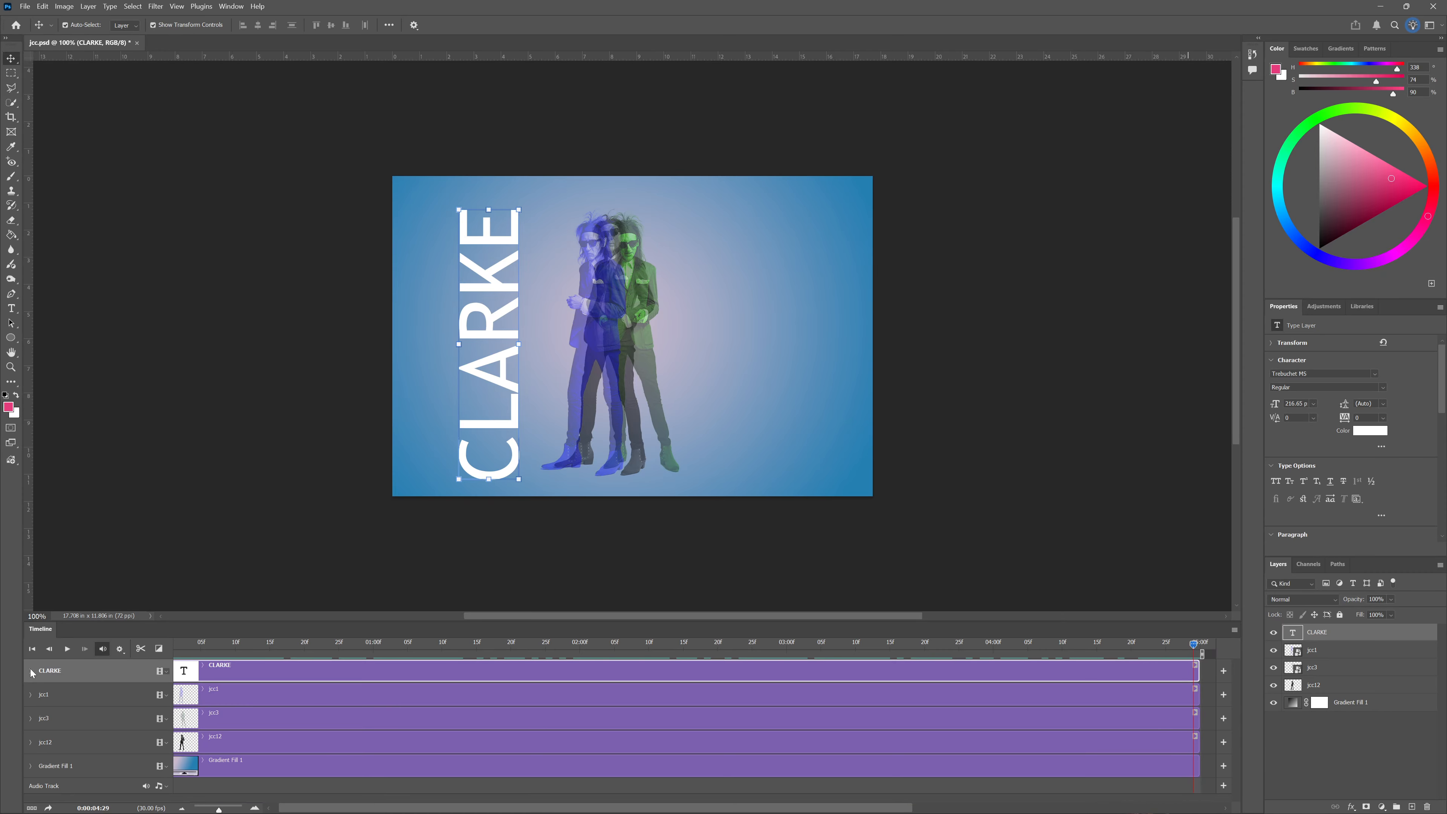
click(30, 694)
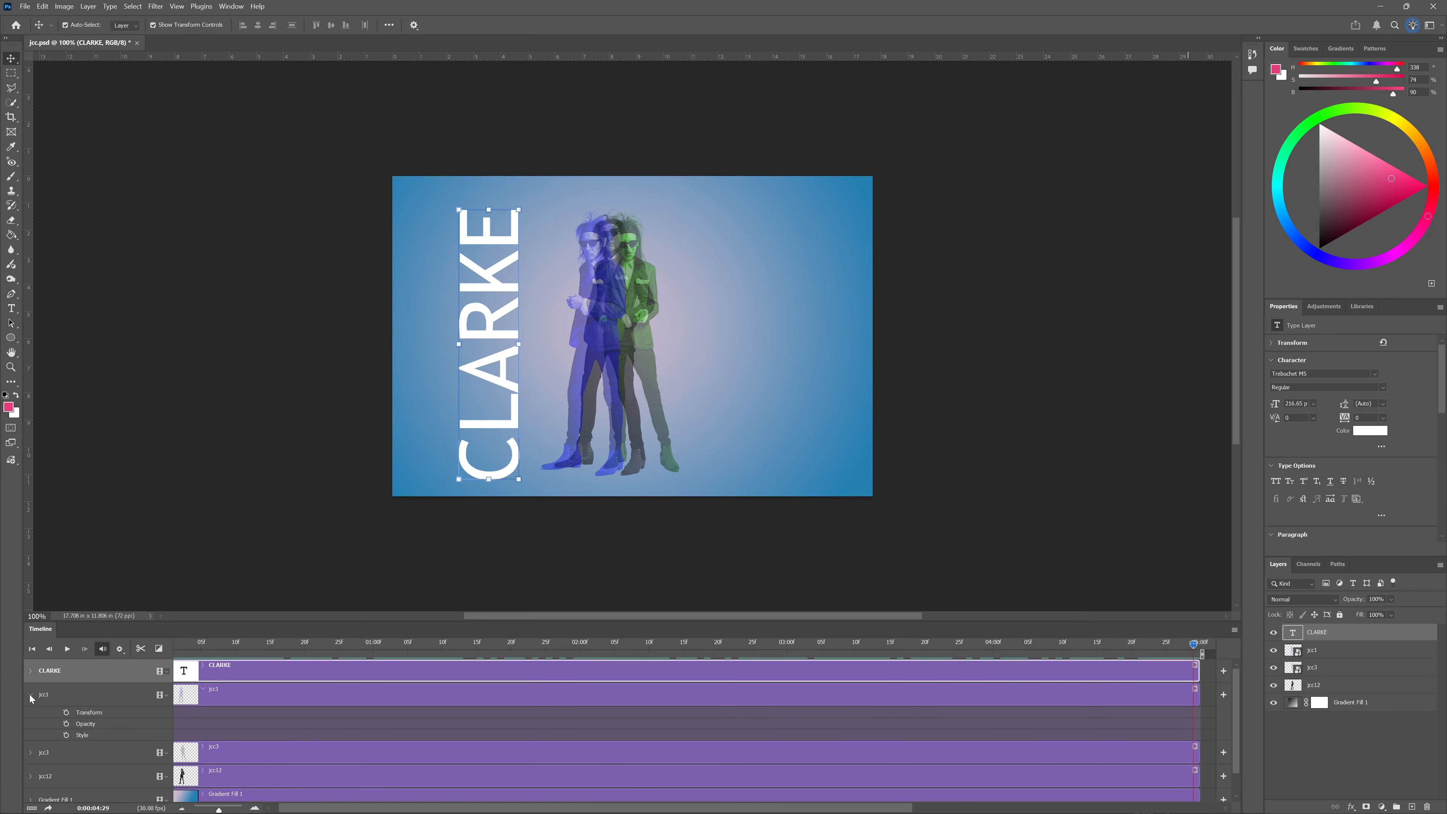
click(86, 694)
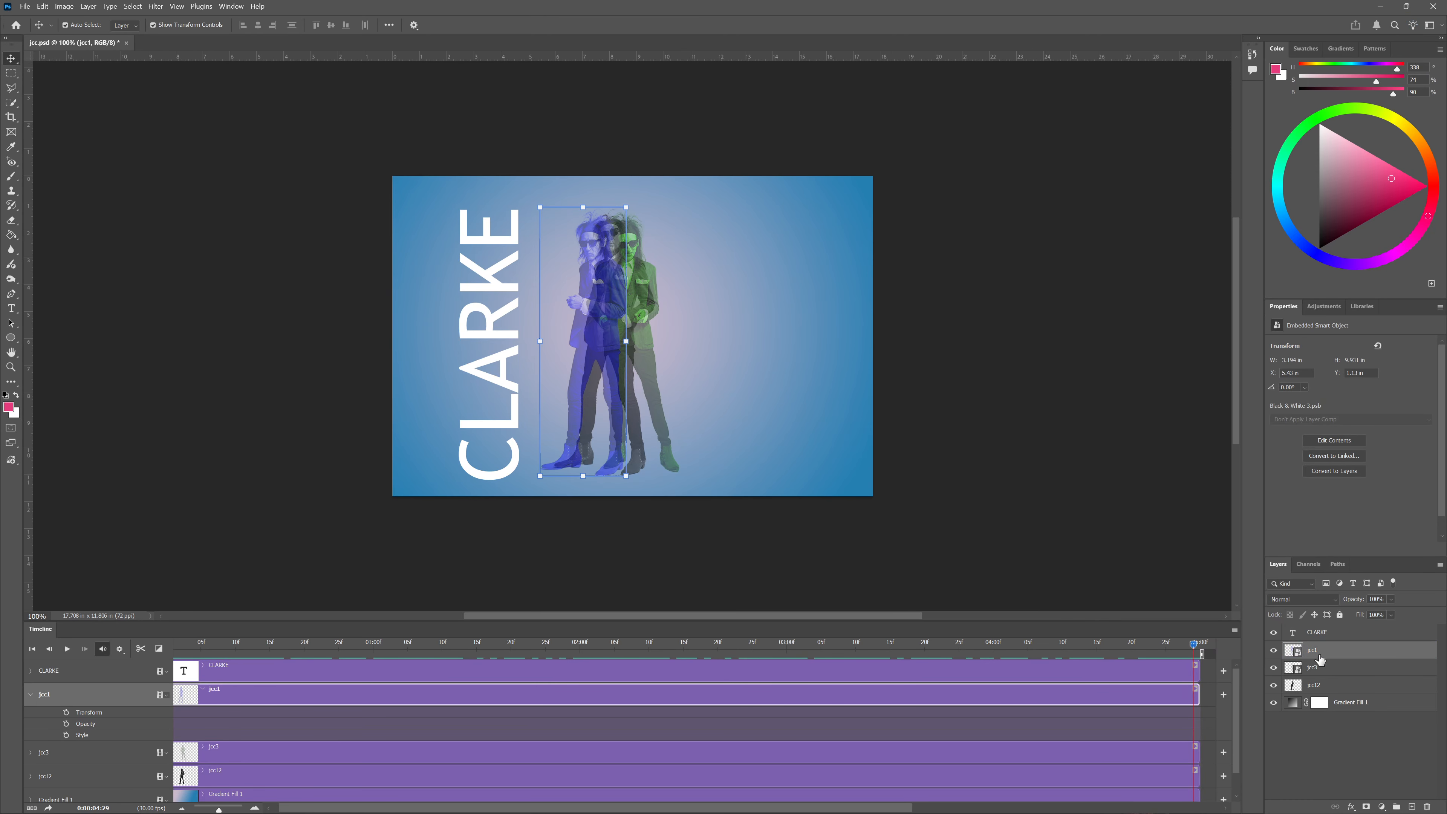
click(66, 713)
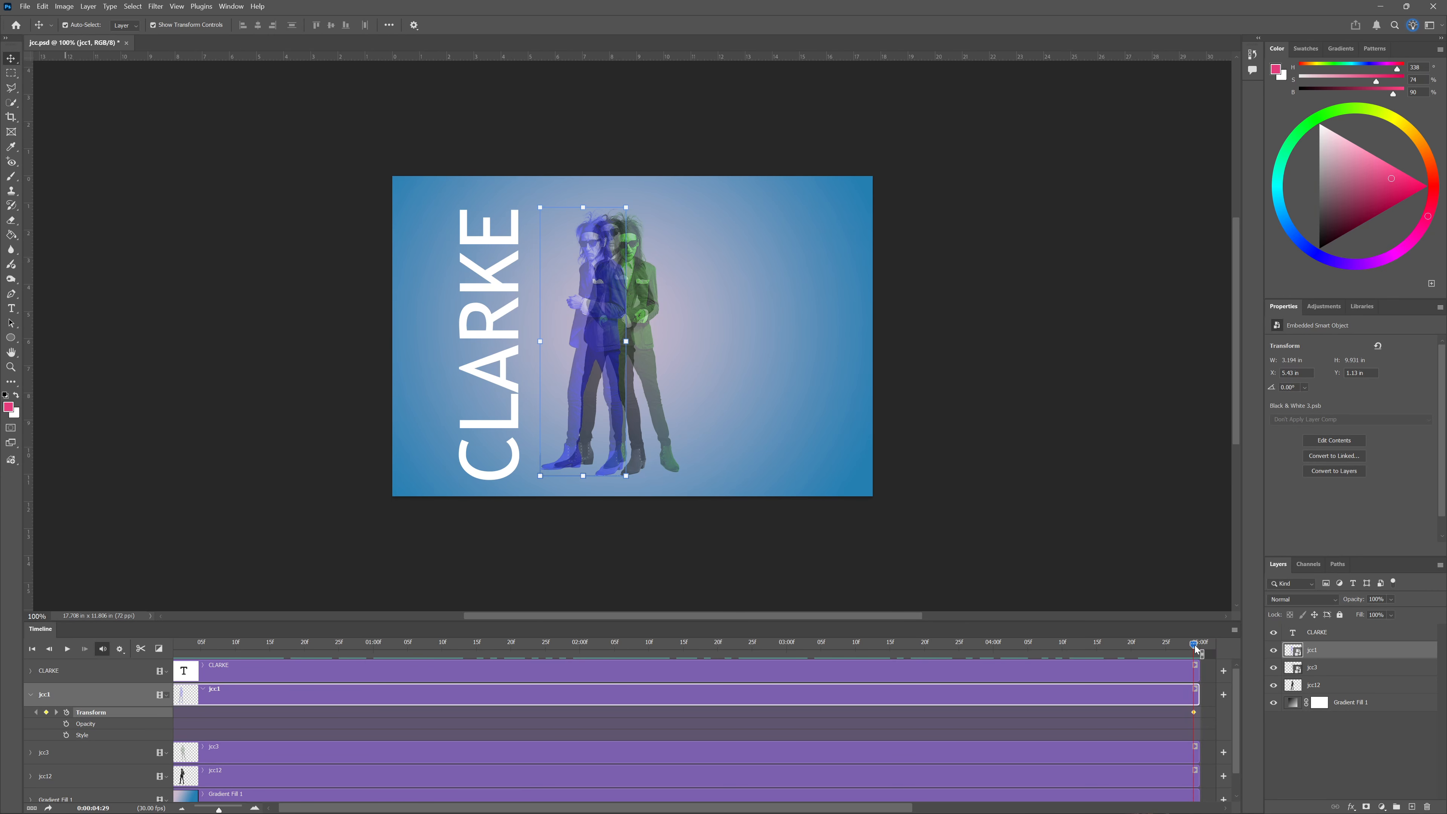
At the first frame, move the blue figure on layer jcc1 horizontally until it lies completely outside the canvas's left edge
drag(1194, 648, 160, 594)
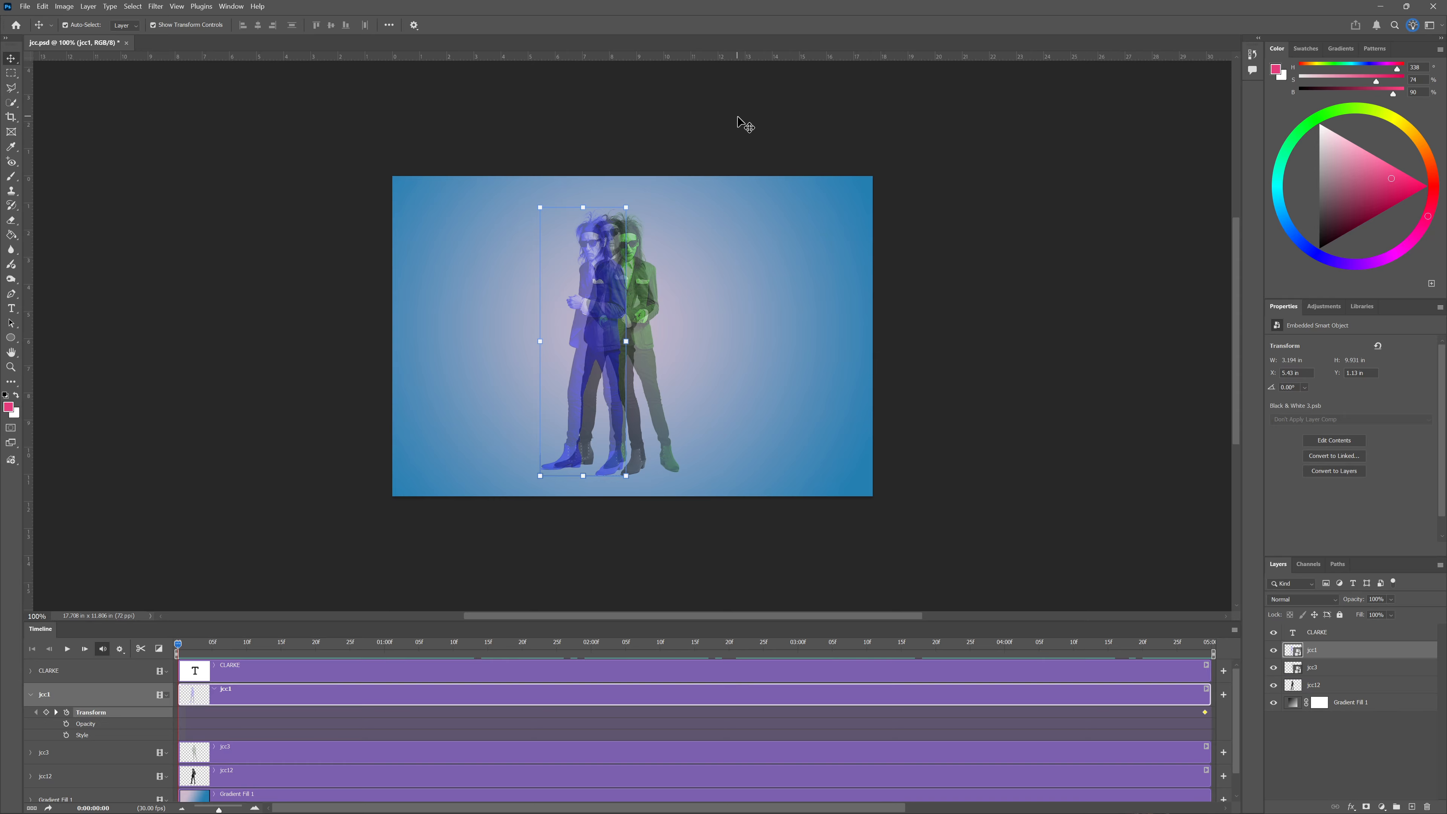
key(shift+Left)
key(shift+Left)
key(shift+Left)
key(shift+Left)
key(shift+Left)
key(shift+Left)
key(shift+Left)
key(shift+Left)
key(shift+Left)
key(shift+Left)
key(shift+Left)
key(shift+Left)
key(shift+Left)
key(shift+Left)
key(shift+Left)
key(shift+Left)
key(shift+Left)
key(shift+Left)
key(shift+Left)
key(shift+Left)
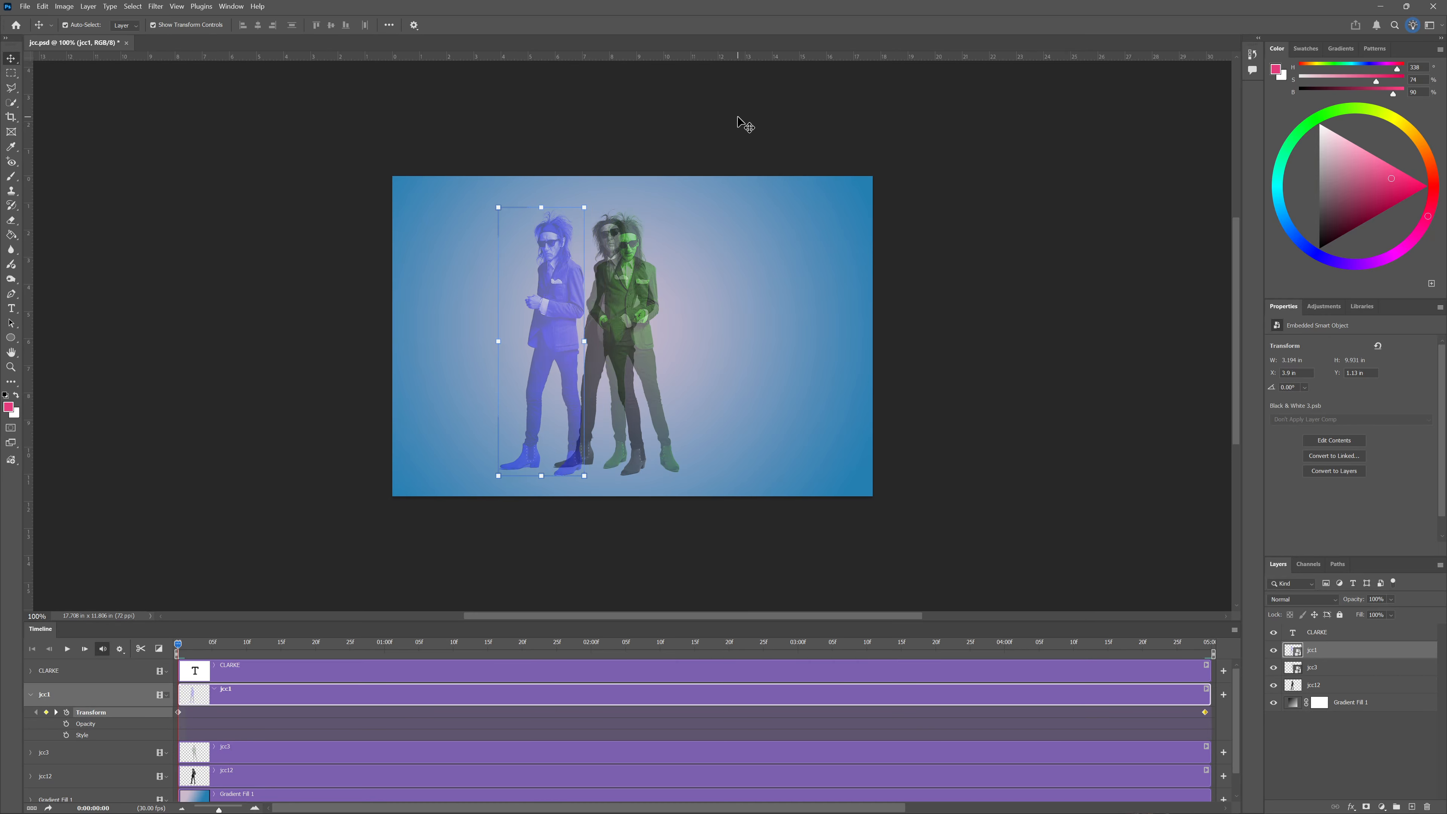
key(shift+Left)
key(shift+Left)
key(shift+Left)
key(shift+Left)
key(shift+Left)
key(shift+Left)
key(shift+Left)
key(shift+Left)
key(shift+Left)
key(shift+Left)
key(shift+Left)
key(shift+Left)
key(shift+Left)
key(shift+Left)
key(shift+Left)
key(shift+Left)
key(shift+Left)
key(shift+Left)
key(shift+Left)
key(shift+Left)
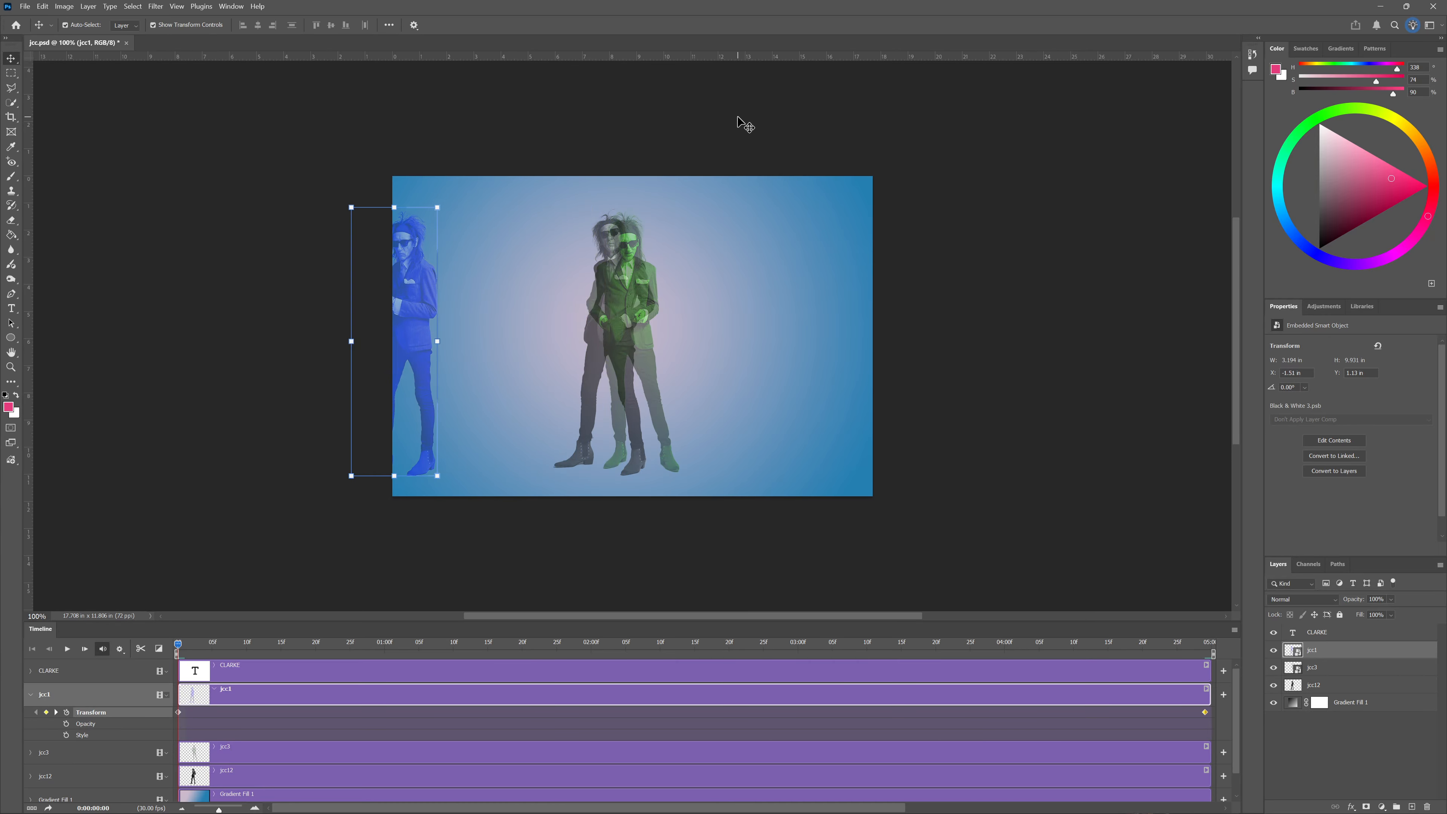
key(shift+Left)
key(shift+Left)
key(shift+Left)
key(shift+Left)
key(shift+Left)
key(shift+Left)
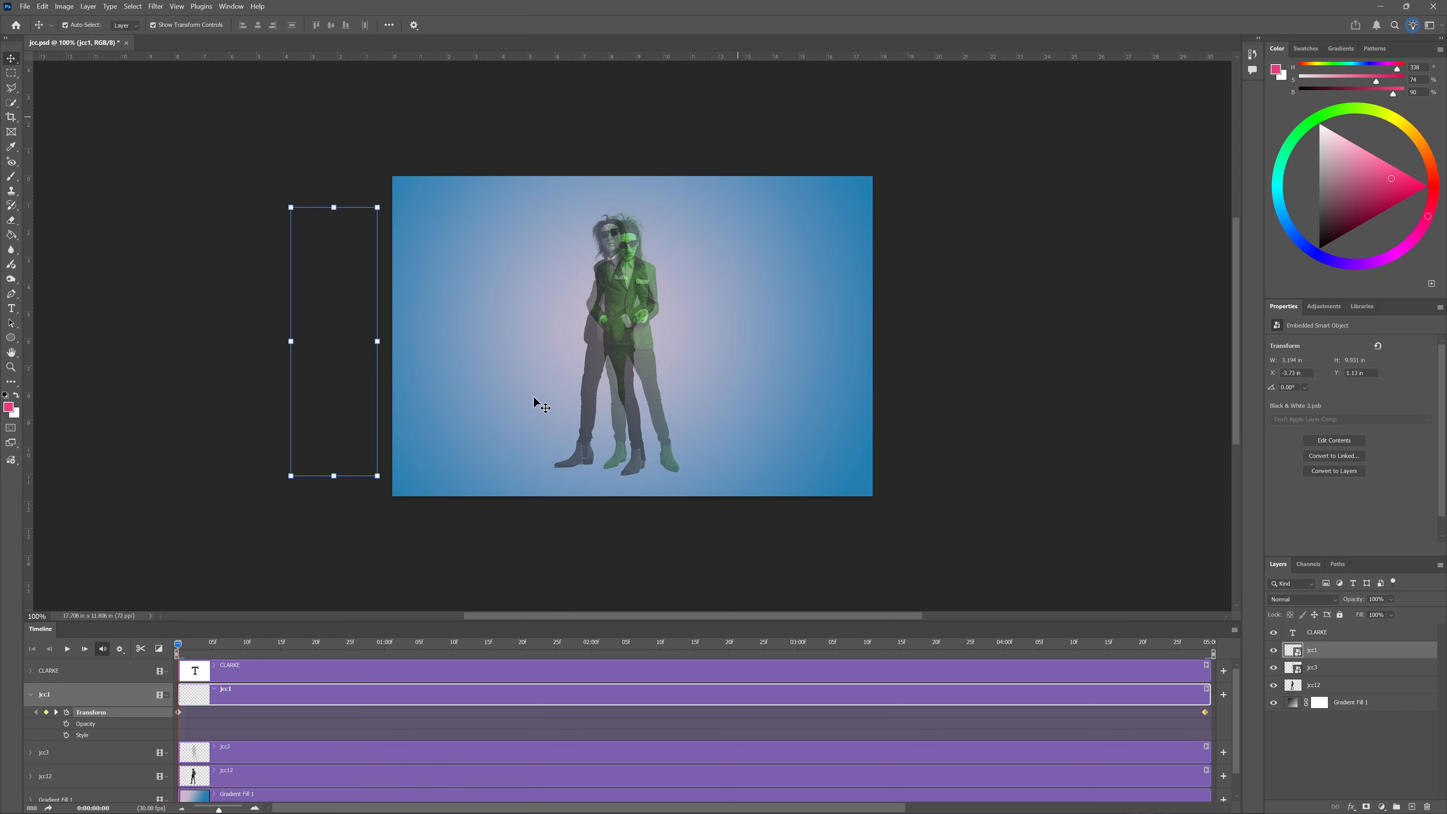
Add a Transform keyframe to the jcc3 layer at 0:00:04:29, and return the playhead to the first frame
drag(177, 645, 1131, 724)
click(30, 694)
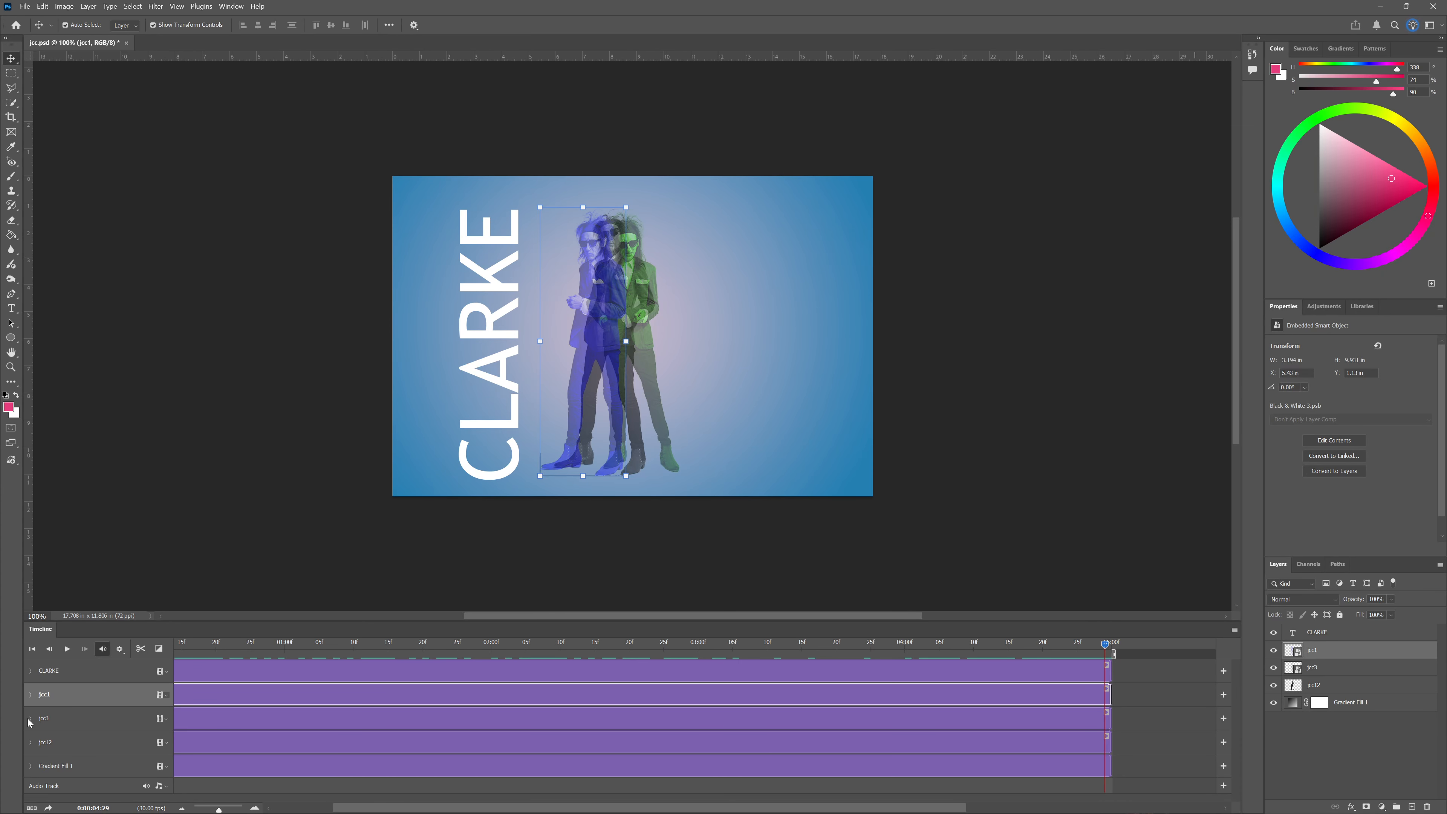
click(30, 721)
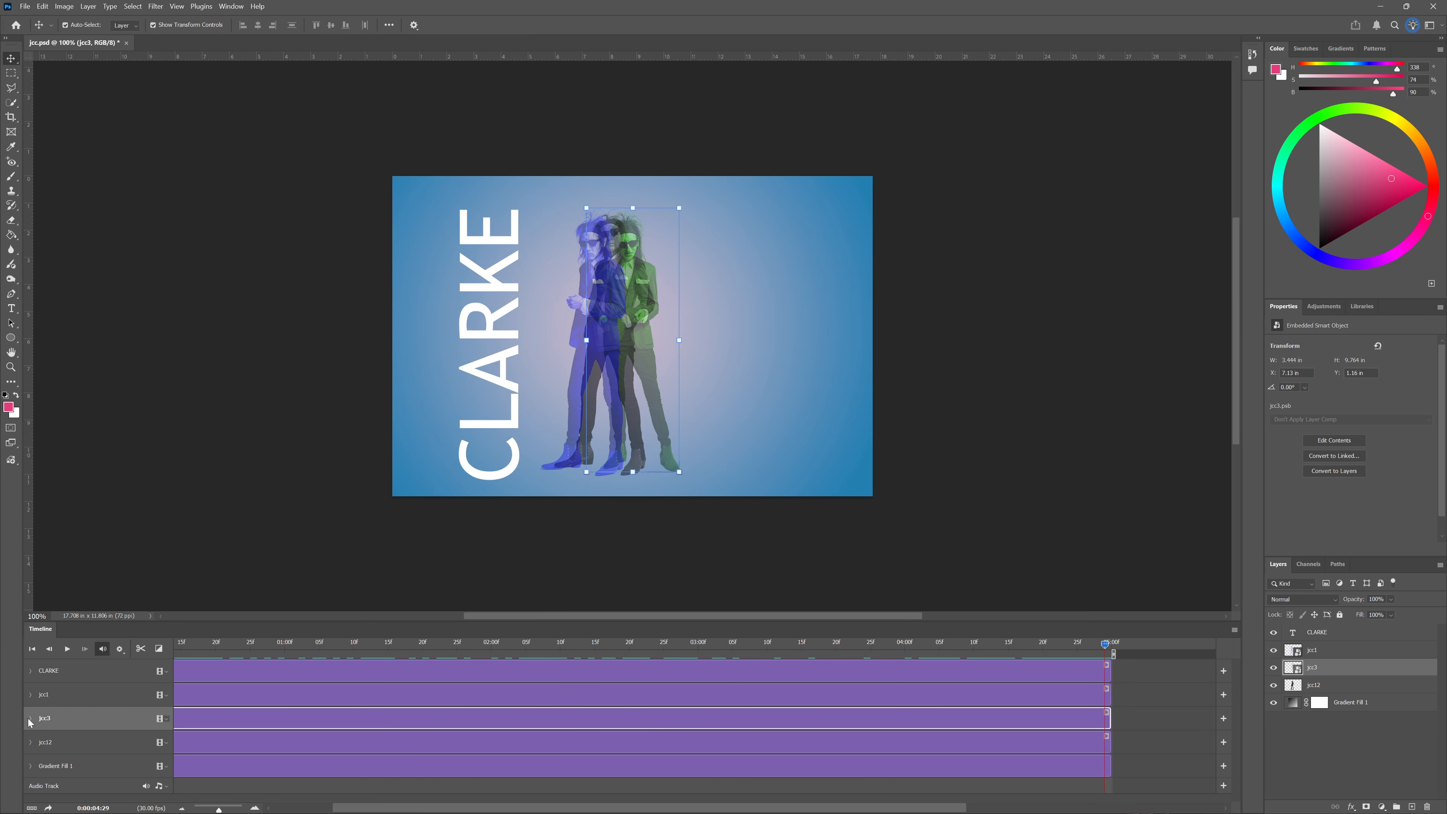
click(30, 718)
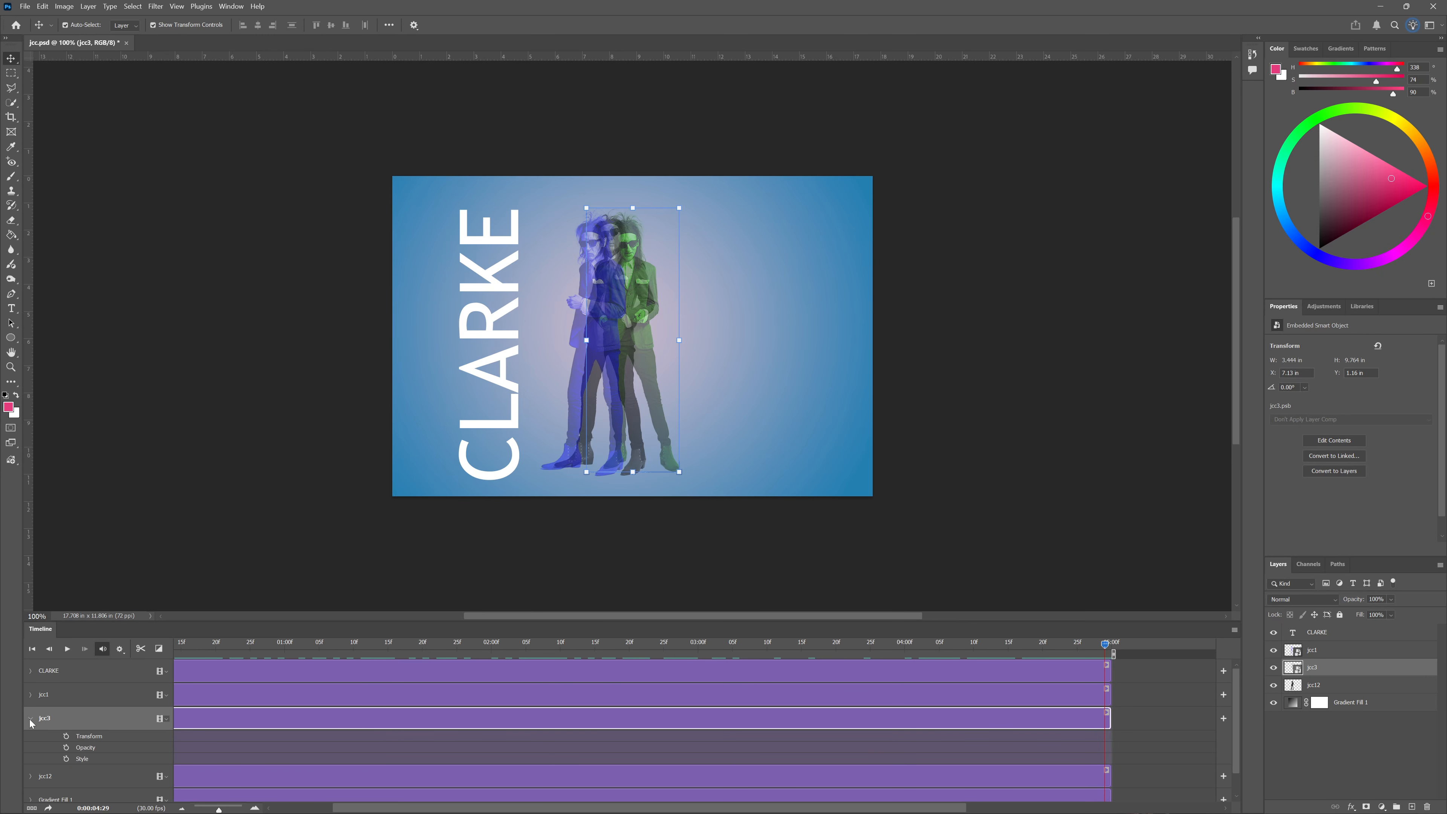
click(66, 735)
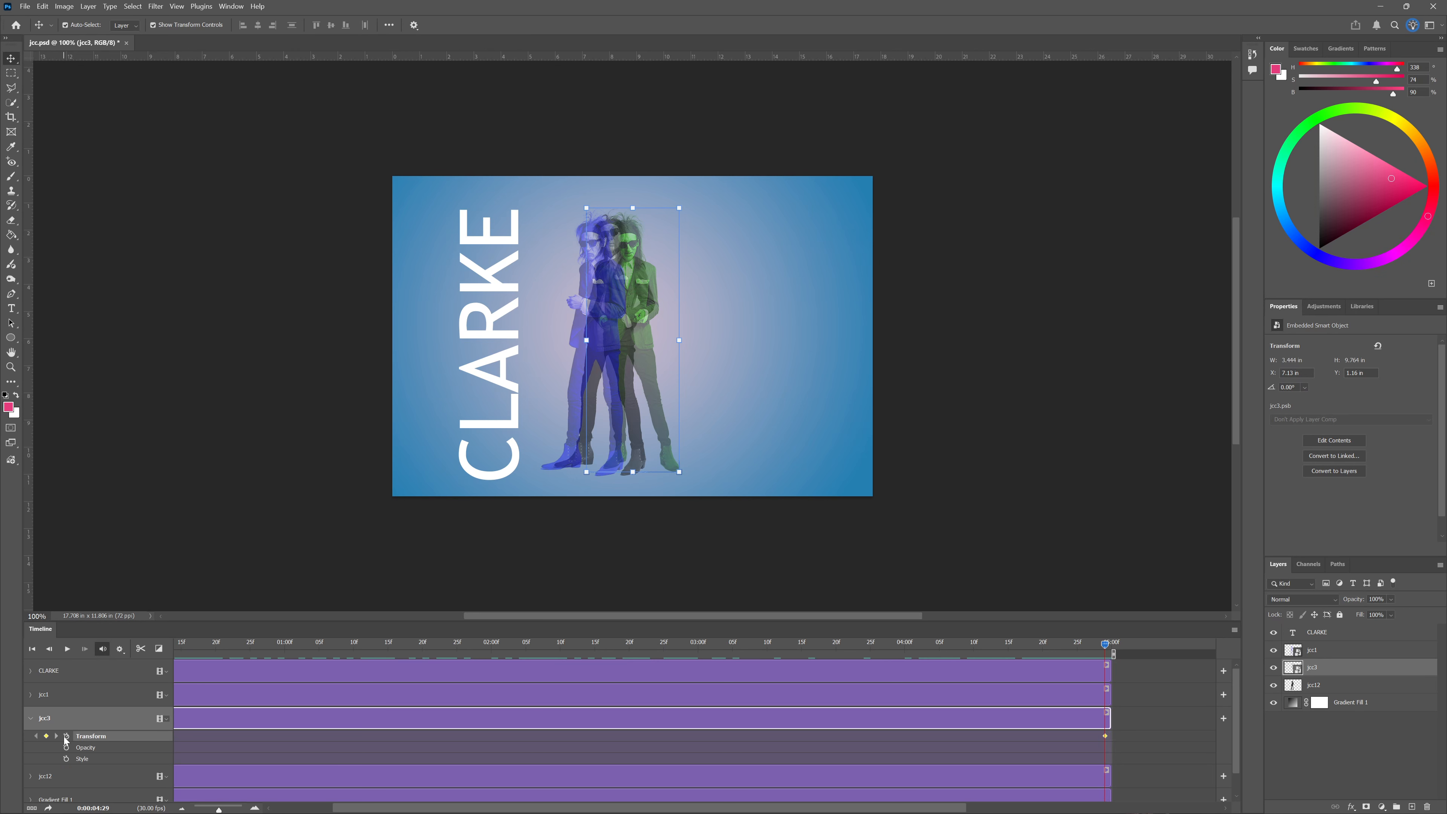
drag(1105, 643, 147, 627)
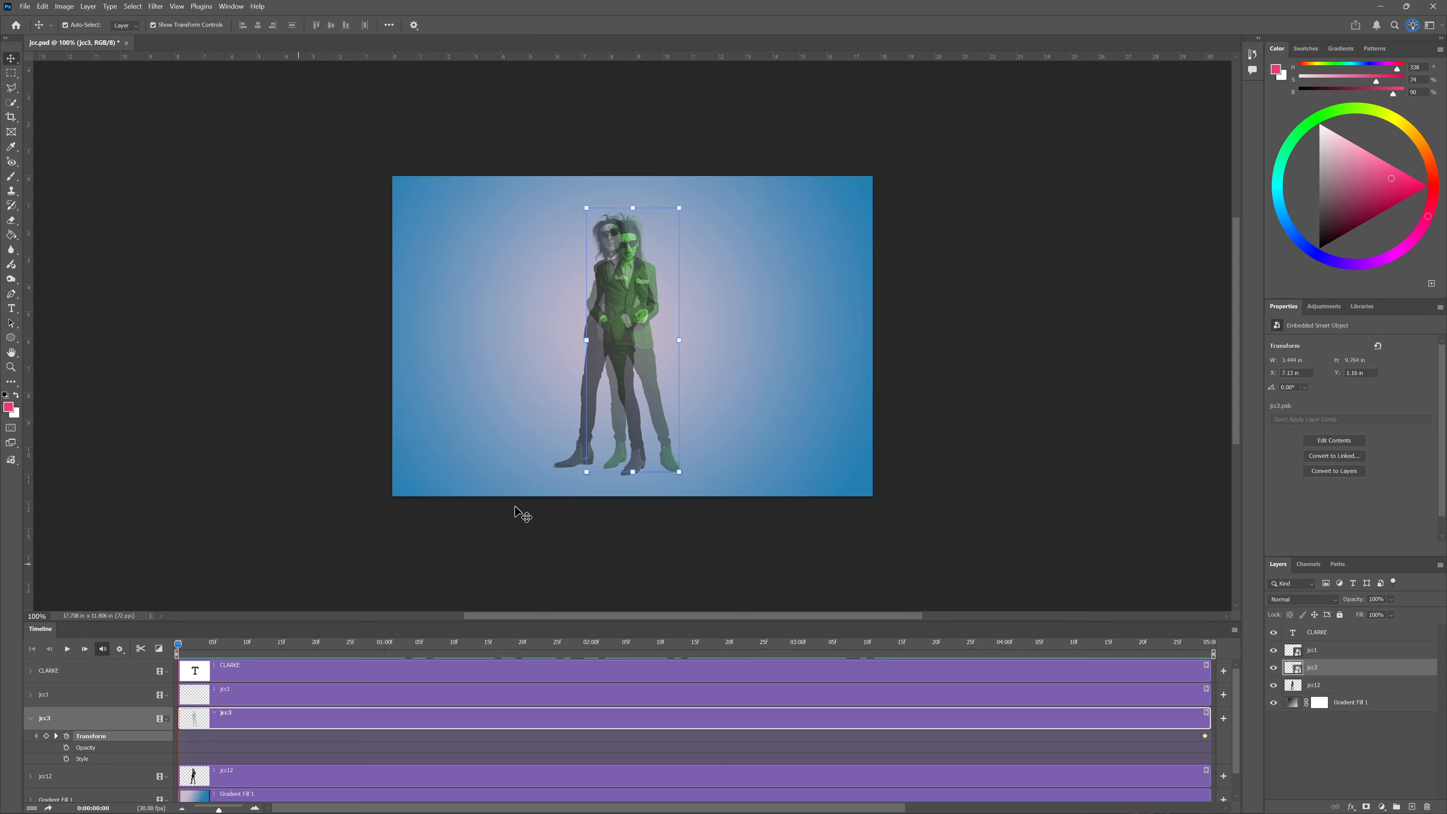
At the first frame, move the green figure on layer jcc3 straight down until it lies completely below the canvas
key(shift+Down)
key(shift+Down)
key(shift+Down)
key(shift+Down)
key(shift+Down)
key(shift+Down)
key(shift+Down)
key(shift+Down)
key(shift+Down)
key(shift+Down)
key(shift+Down)
key(shift+Down)
key(shift+Down)
key(shift+Down)
key(shift+Down)
key(shift+Down)
key(shift+Down)
key(shift+Down)
key(shift+Down)
key(shift+Down)
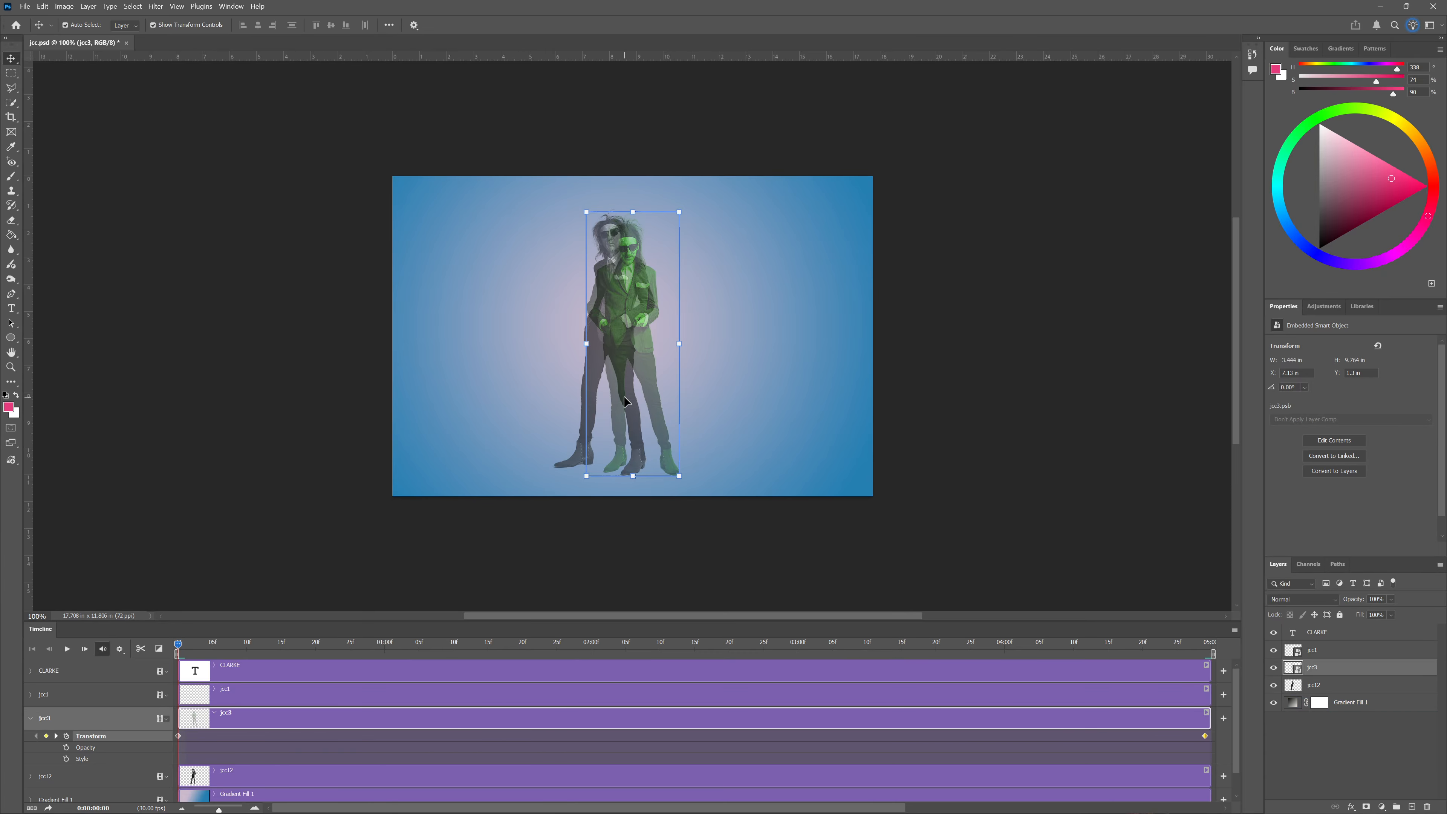
key(shift+Down)
key(shift+Down)
key(shift+Down)
key(shift+Down)
key(shift+Down)
key(shift+Down)
key(shift+Down)
key(shift+Down)
key(shift+Down)
key(shift+Down)
key(shift+Down)
key(shift+Down)
key(shift+Down)
key(shift+Down)
key(shift+Down)
key(shift+Down)
key(shift+Down)
key(shift+Down)
key(shift+Down)
key(shift+Down)
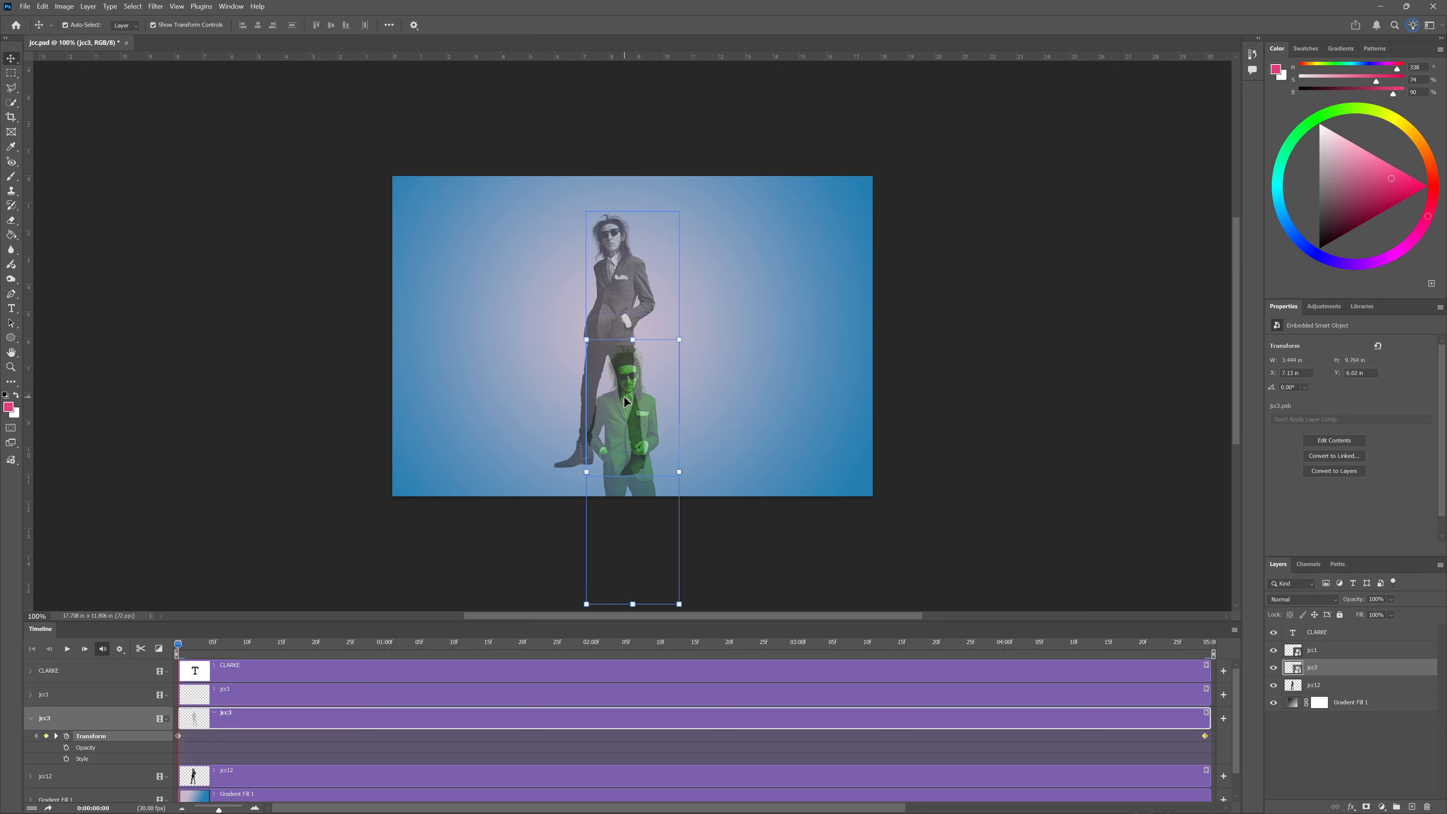
key(shift+Down)
key(shift+Down)
key(shift+Down)
key(shift+Down)
key(shift+Down)
key(shift+Down)
key(shift+Down)
key(shift+Down)
key(shift+Down)
key(shift+Down)
key(shift+Down)
key(shift+Down)
key(shift+Down)
key(shift+Down)
key(shift+Down)
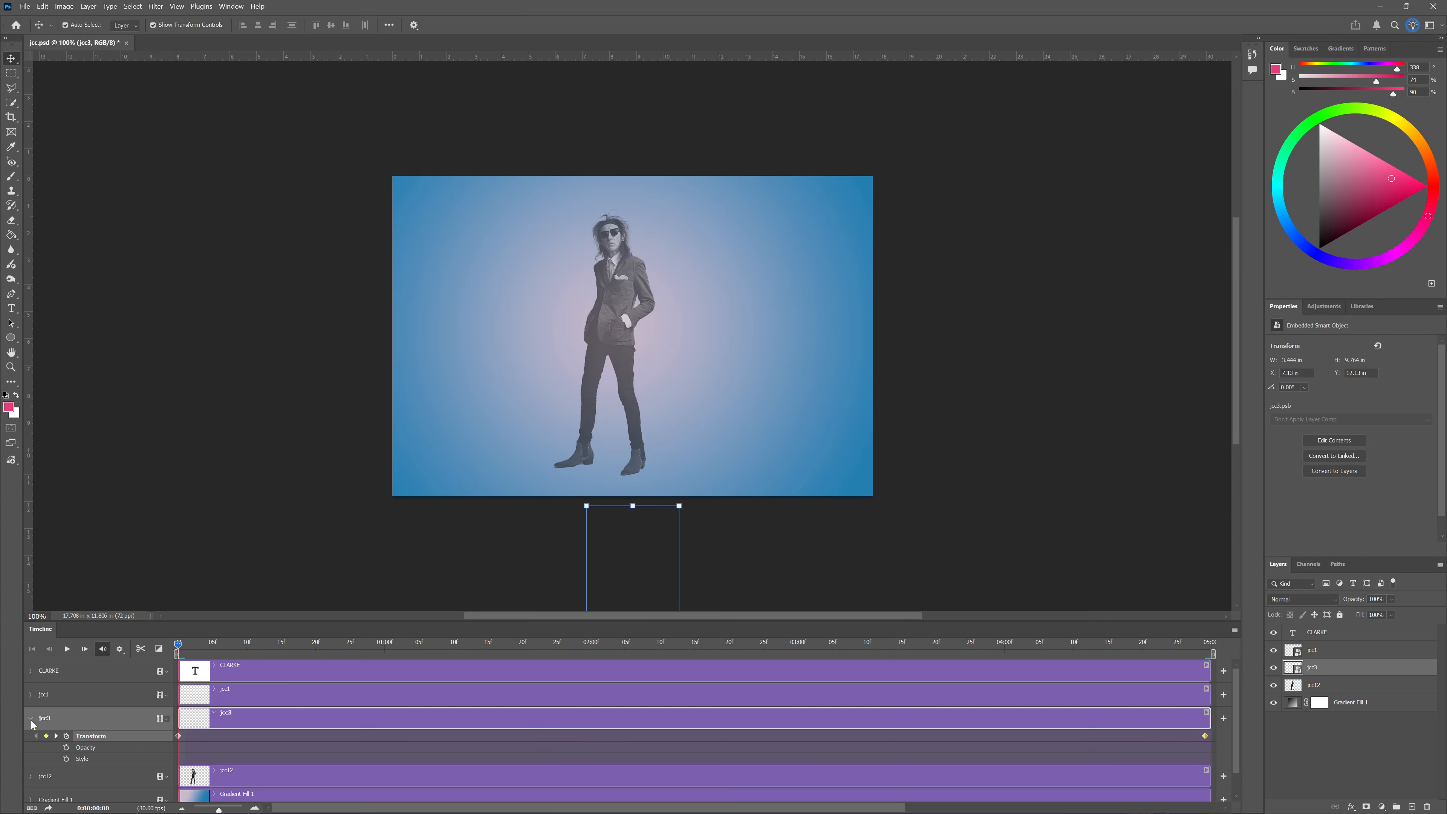
Add a Position keyframe to the jcc12 layer at 0:00:04:29, and return the playhead to the first frame
drag(178, 643, 1212, 650)
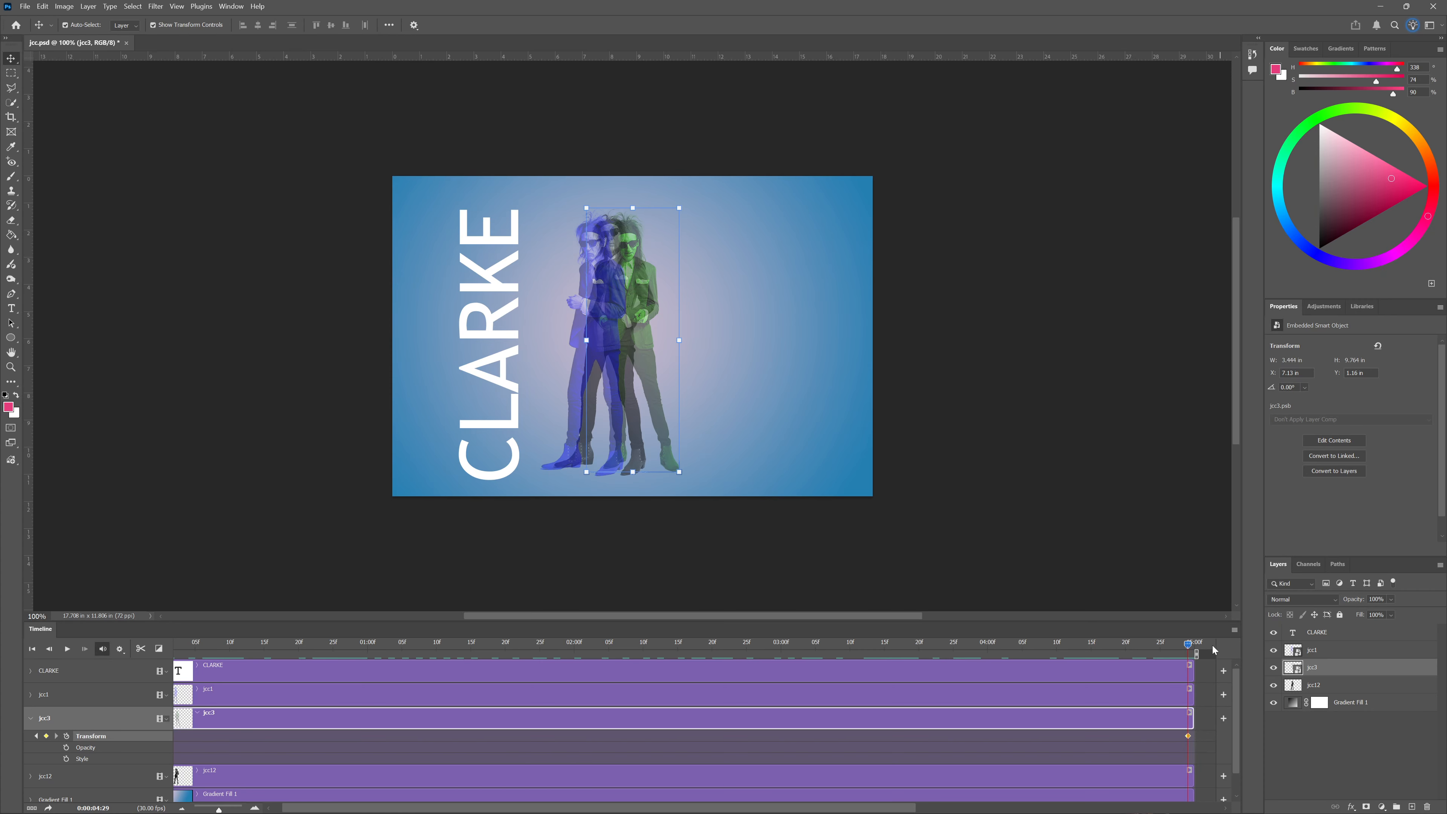
click(30, 719)
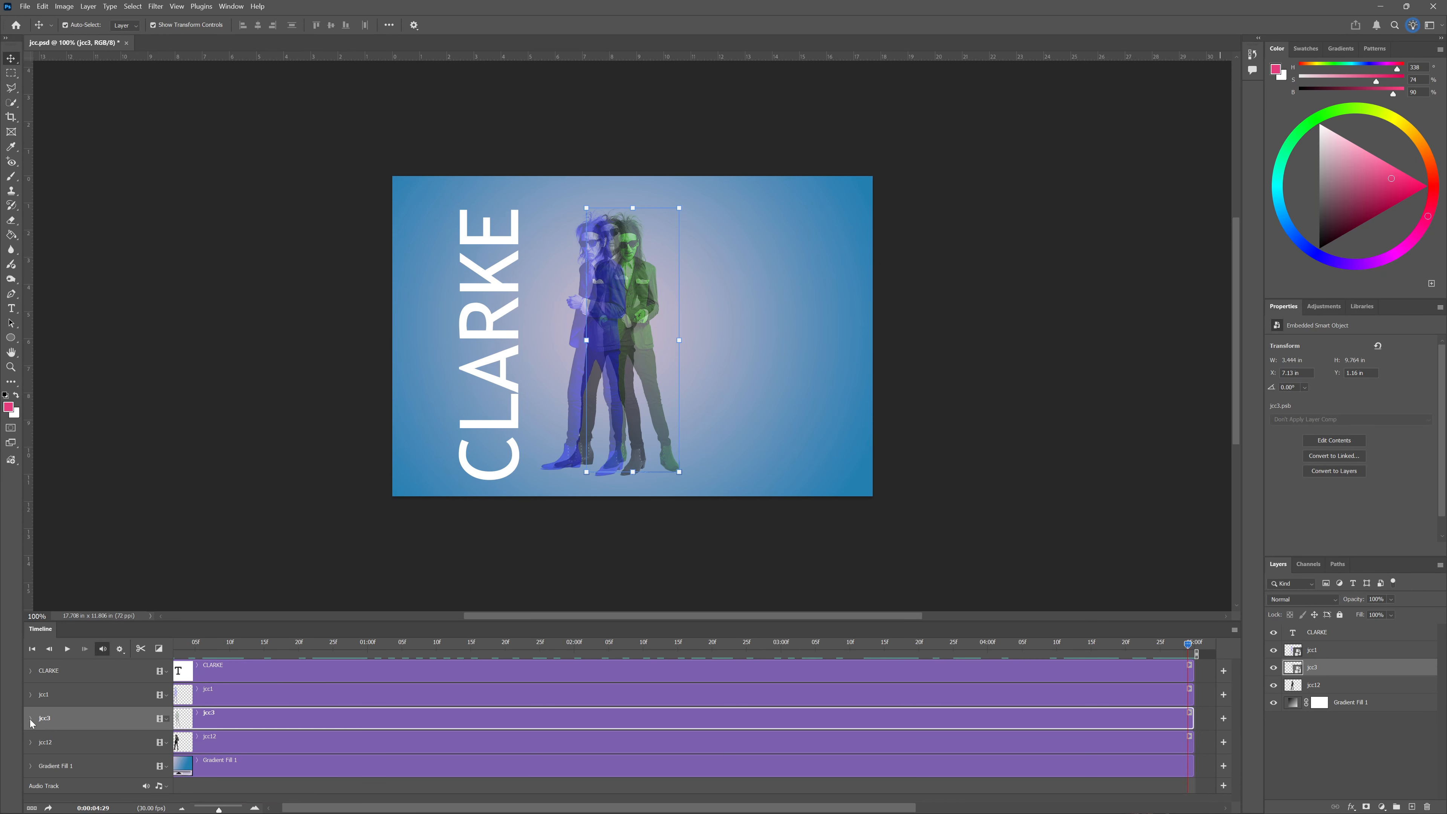
click(29, 743)
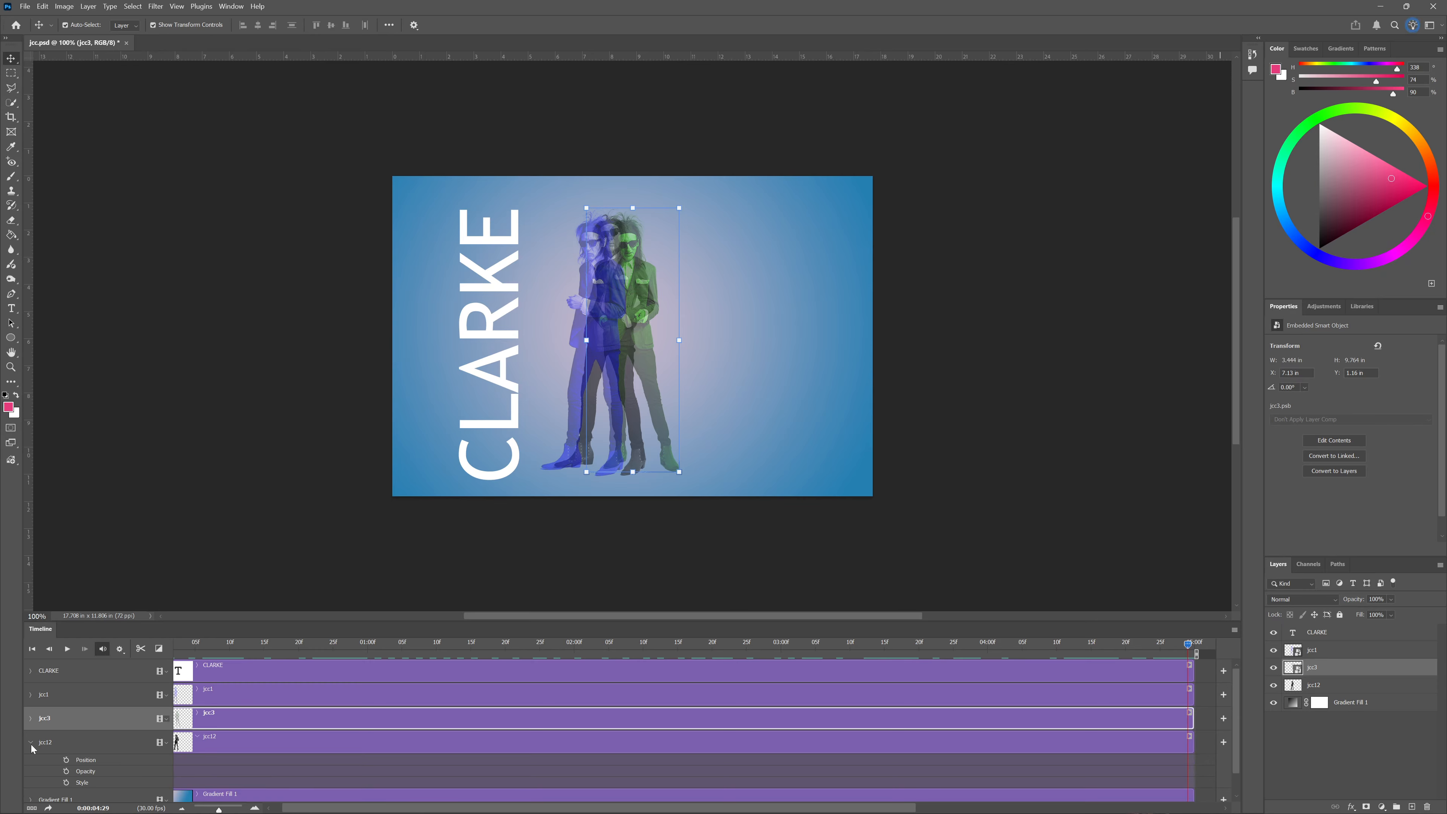
click(66, 761)
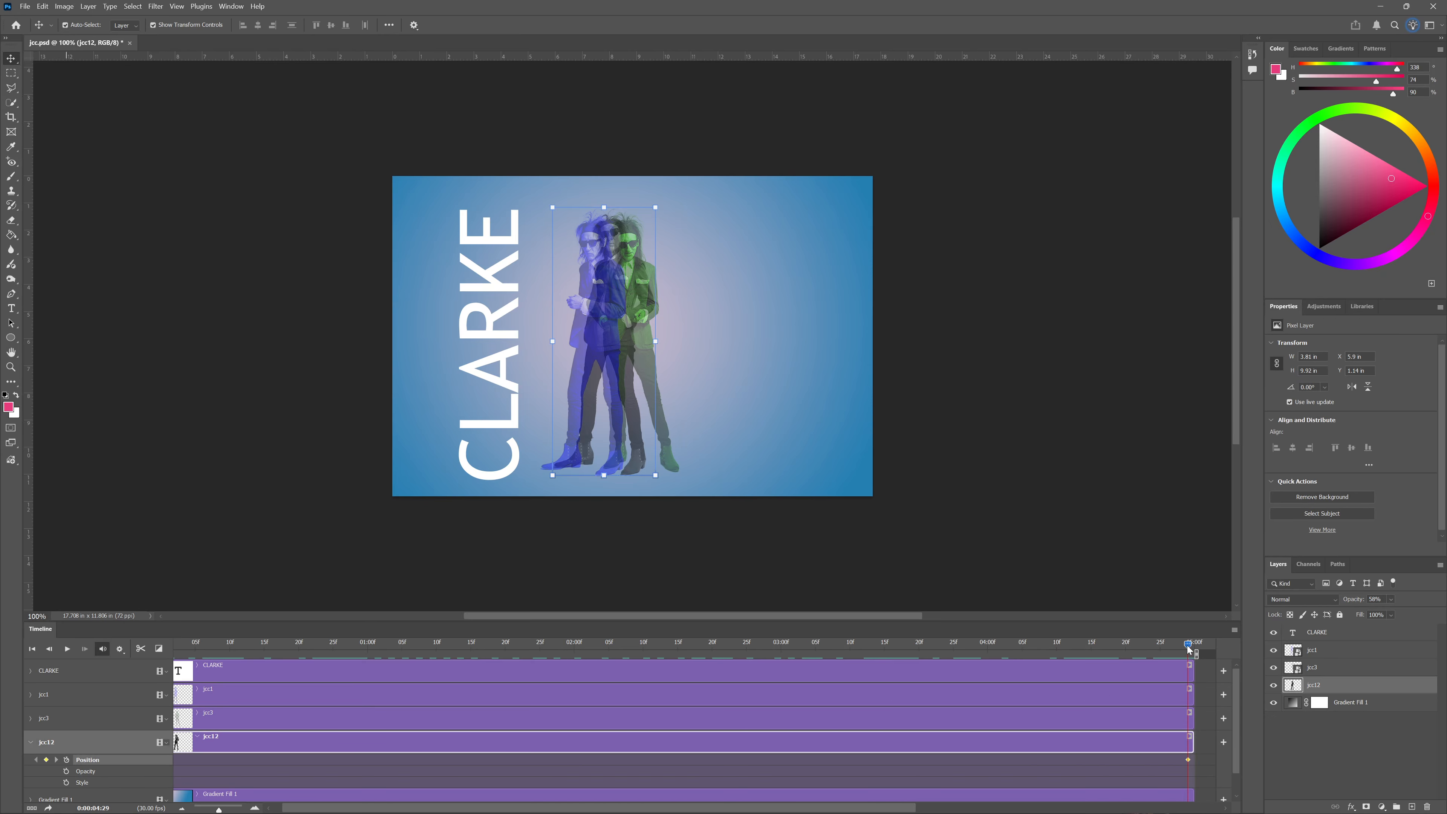
drag(1189, 646, 144, 636)
click(1319, 703)
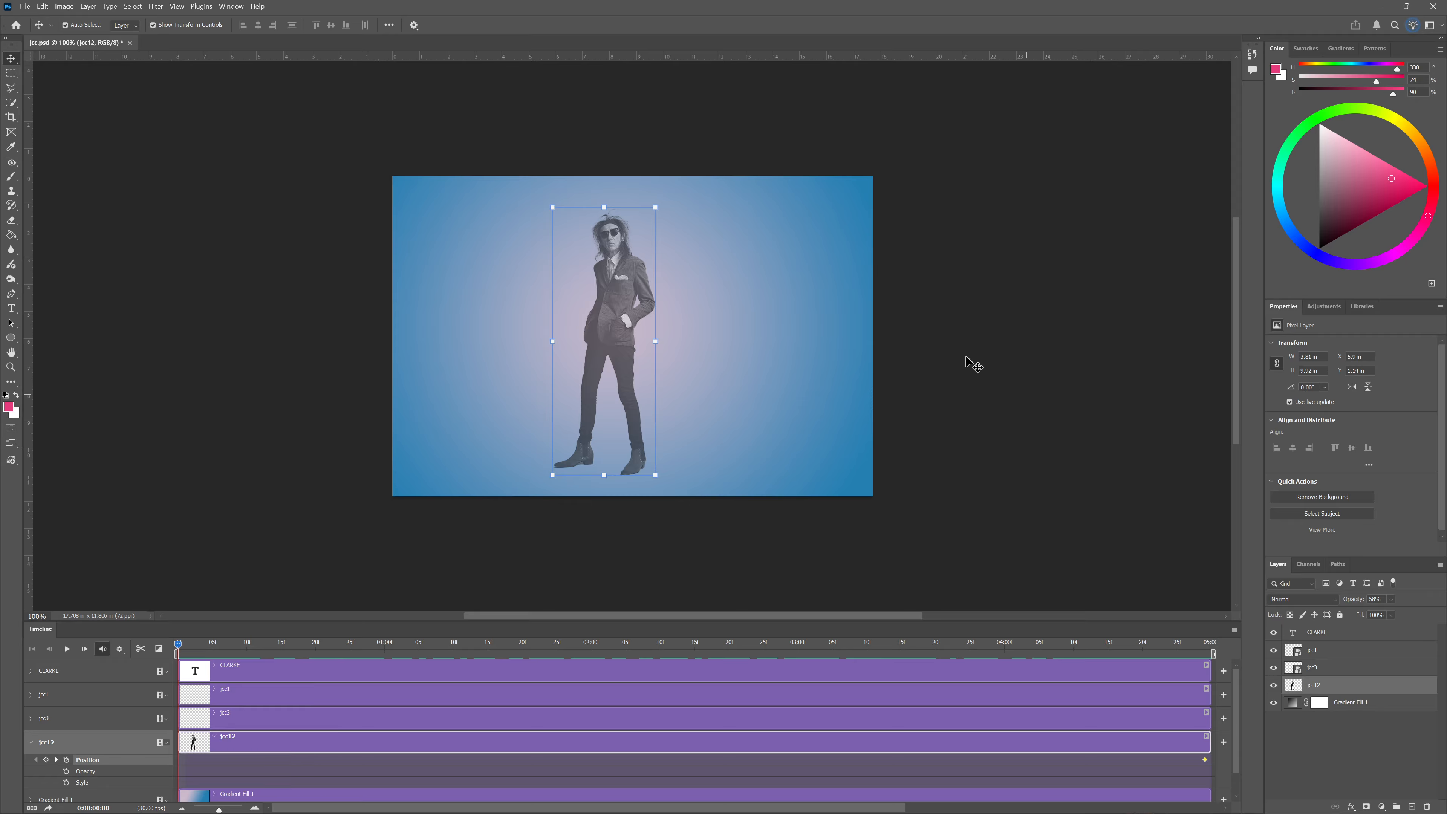
At the first frame, move the grey figure on layer jcc12 horizontally until it lies completely outside the canvas's right edge
key(shift+Right)
key(shift+Right)
key(shift+Right)
key(shift+Right)
key(shift+Right)
key(shift+Right)
key(shift+Right)
key(shift+Right)
key(shift+Right)
key(shift+Right)
key(shift+Right)
key(shift+Right)
key(shift+Right)
key(shift+Right)
key(shift+Right)
key(shift+Right)
key(shift+Right)
key(shift+Right)
key(shift+Right)
key(shift+Right)
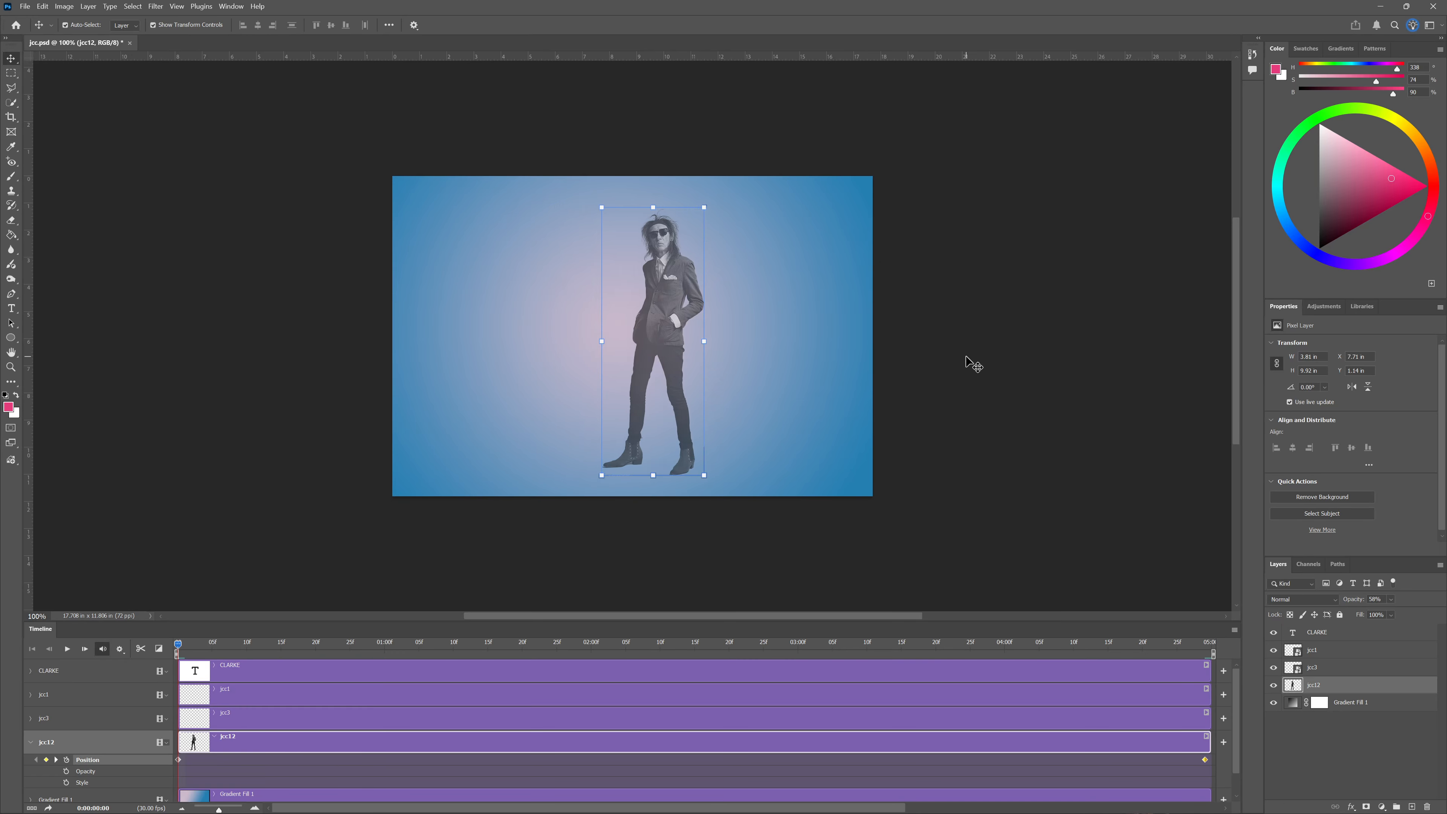
key(shift+Right)
key(shift+Right)
key(shift+Right)
key(shift+Right)
key(shift+Right)
key(shift+Right)
key(shift+Right)
key(shift+Right)
key(shift+Right)
key(shift+Right)
key(shift+Right)
key(shift+Right)
key(shift+Right)
key(shift+Right)
key(shift+Right)
key(shift+Right)
key(shift+Right)
key(shift+Right)
key(shift+Right)
key(shift+Right)
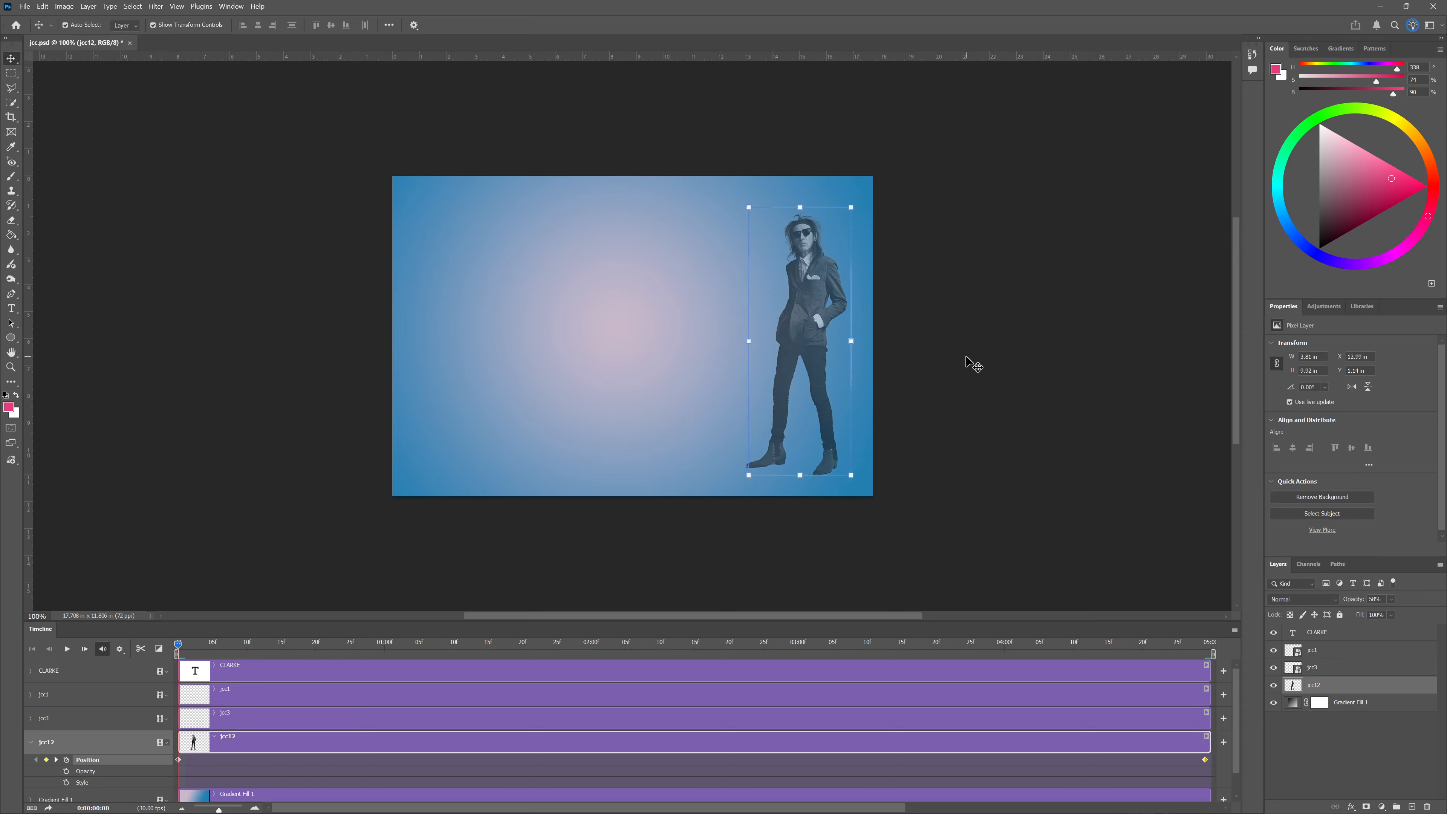
key(shift+Right)
key(shift+Right)
key(shift+Right)
key(shift+Right)
key(shift+Right)
key(shift+Right)
key(shift+Right)
key(shift+Right)
key(shift+Right)
key(shift+Right)
key(shift+Right)
key(shift+Right)
key(shift+Right)
key(shift+Right)
key(shift+Right)
key(shift+Right)
key(shift+Right)
key(shift+Right)
key(shift+Right)
key(shift+Right)
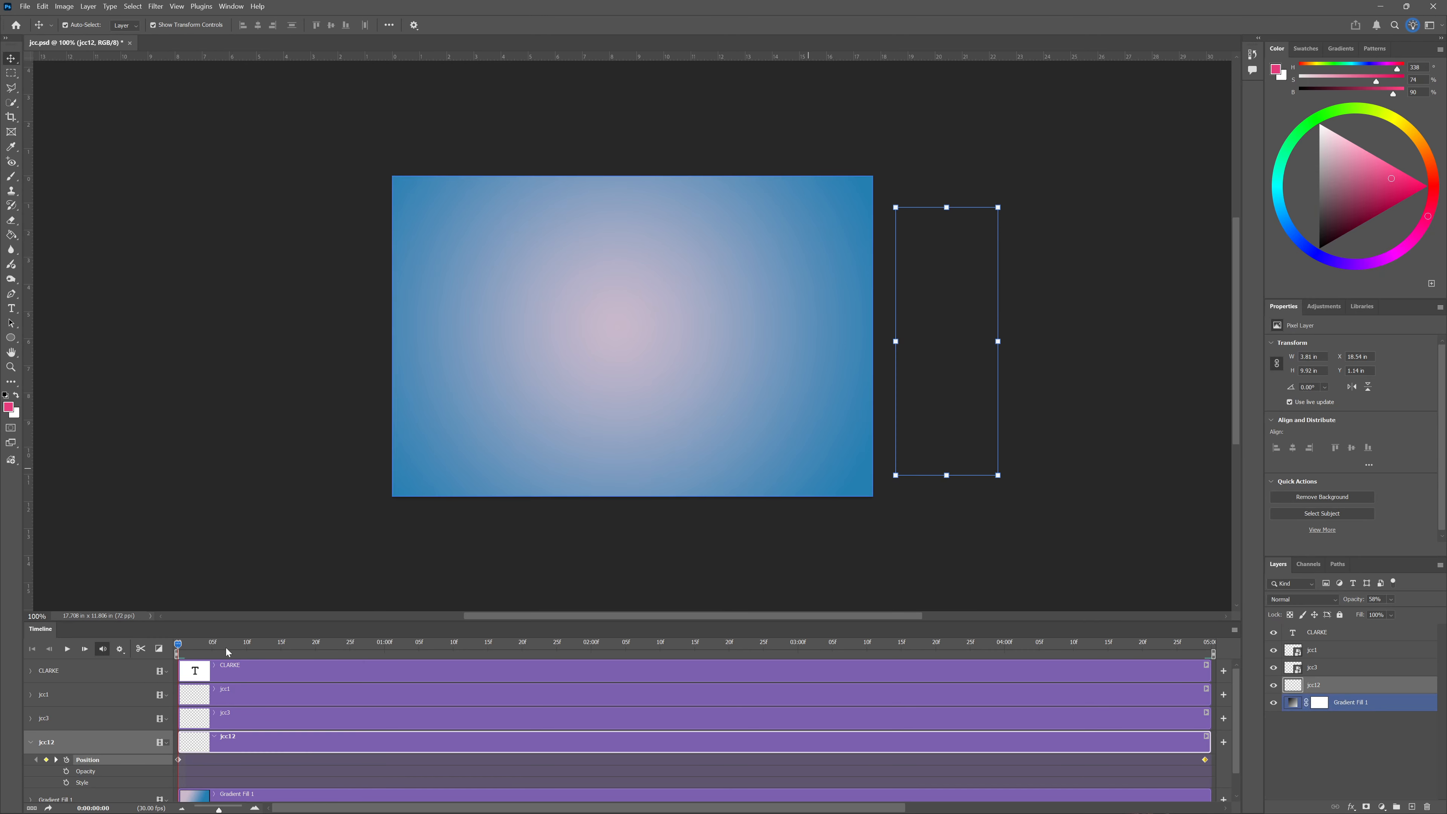
Add a Position keyframe to the Gradient Fill 1 layer at 0:00:04:29, accepting the notice about animating the mask
drag(200, 648, 1231, 652)
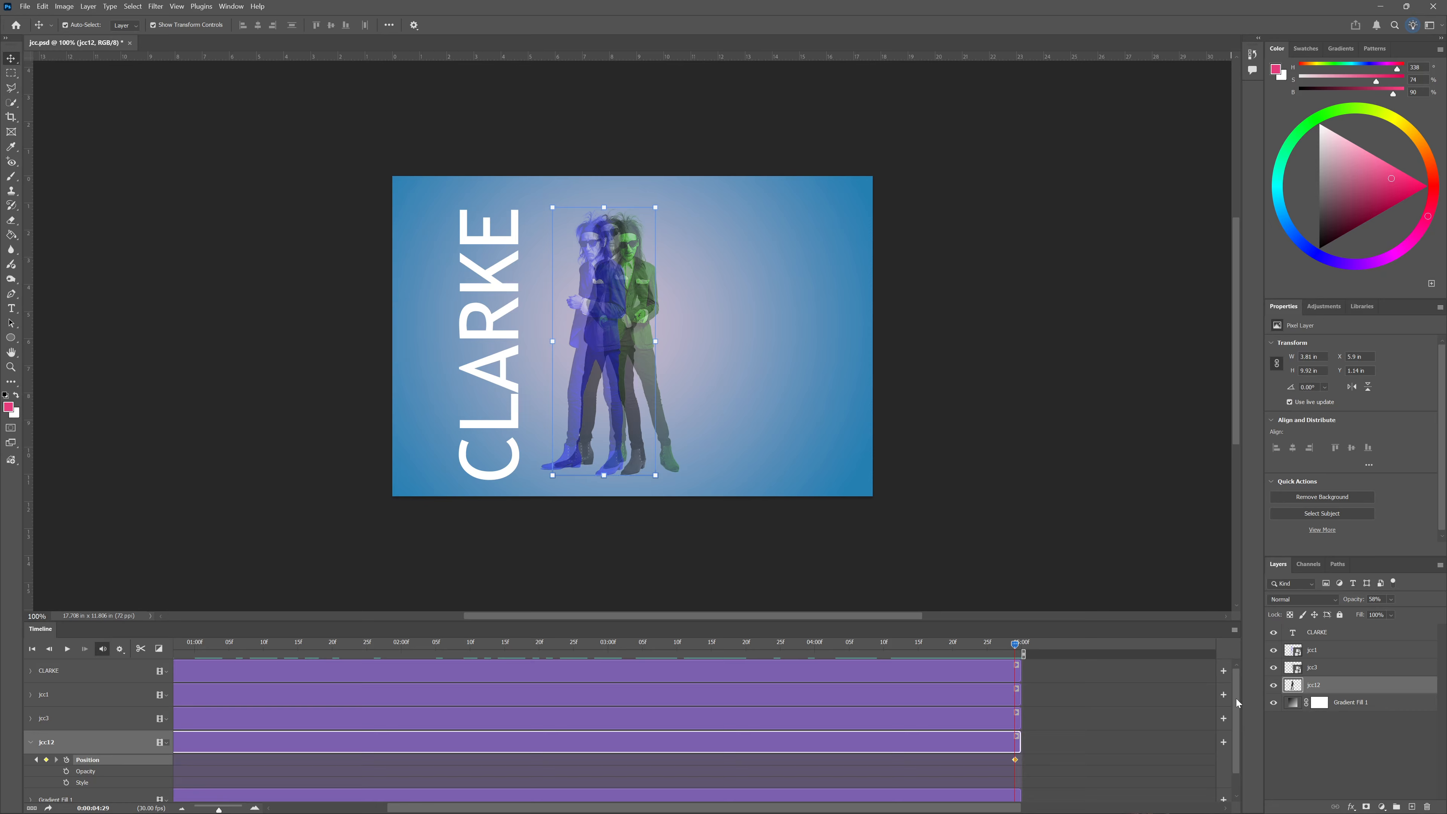
scroll(1239, 706, down, 1)
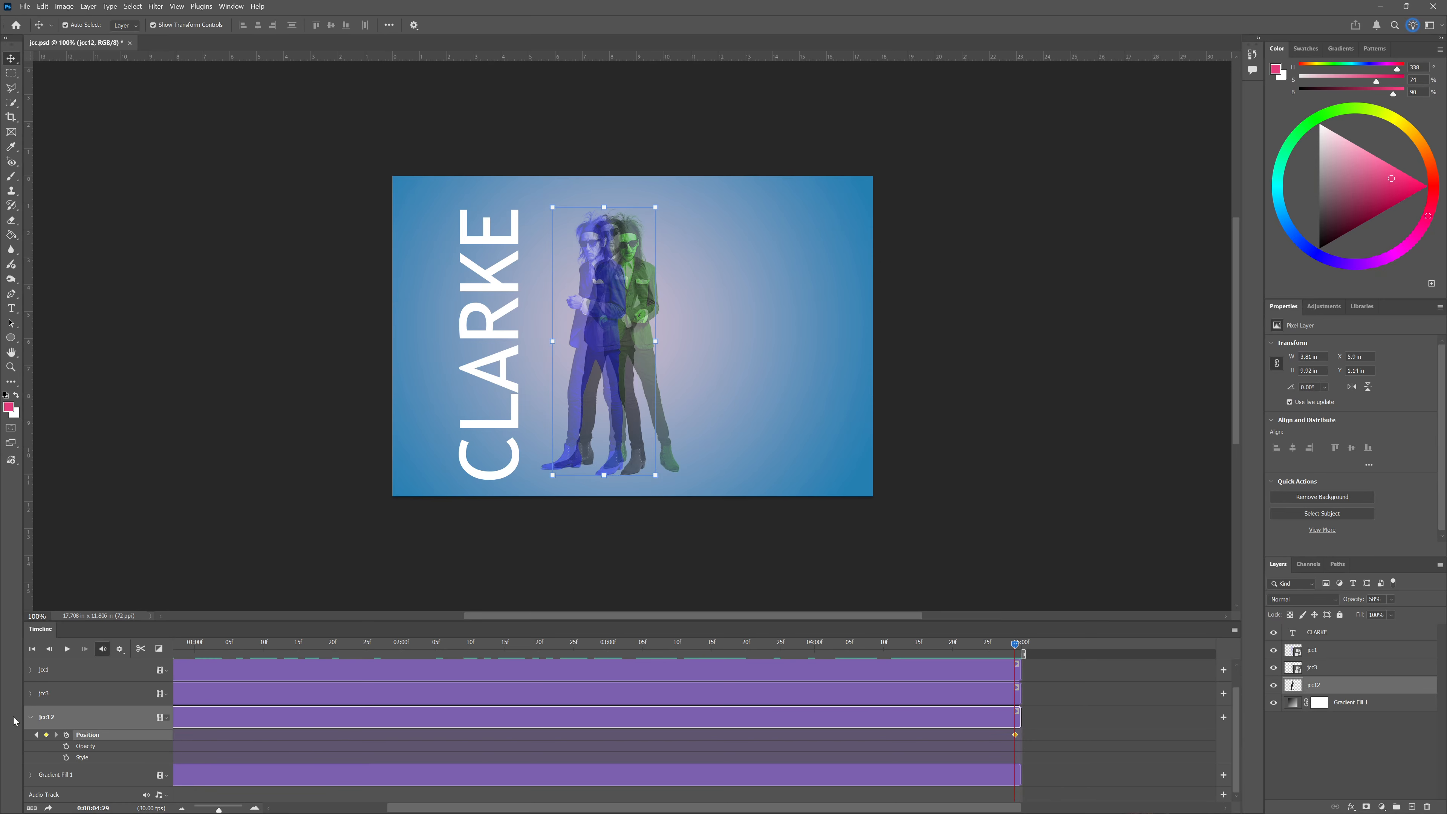
click(31, 719)
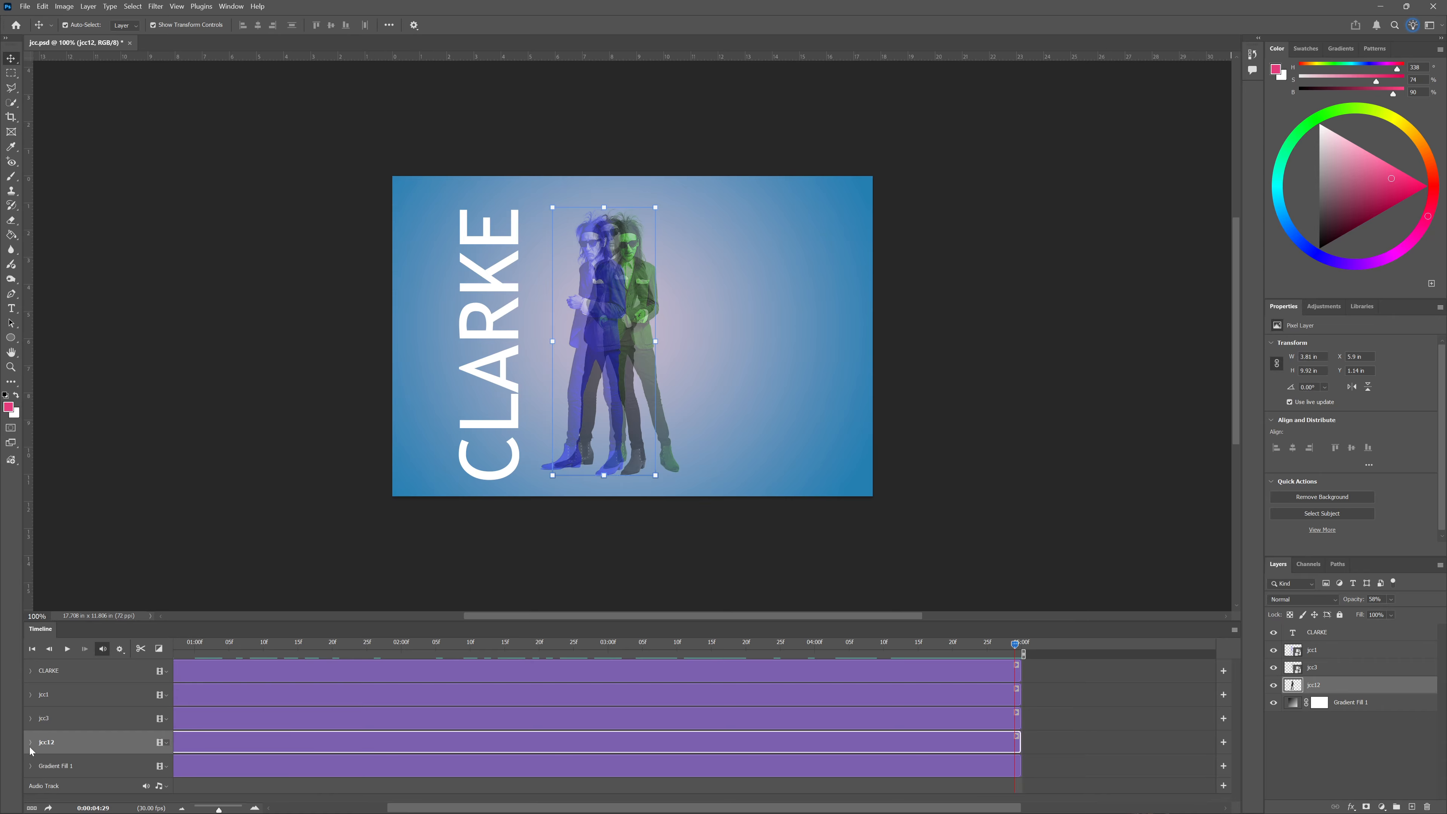
click(31, 766)
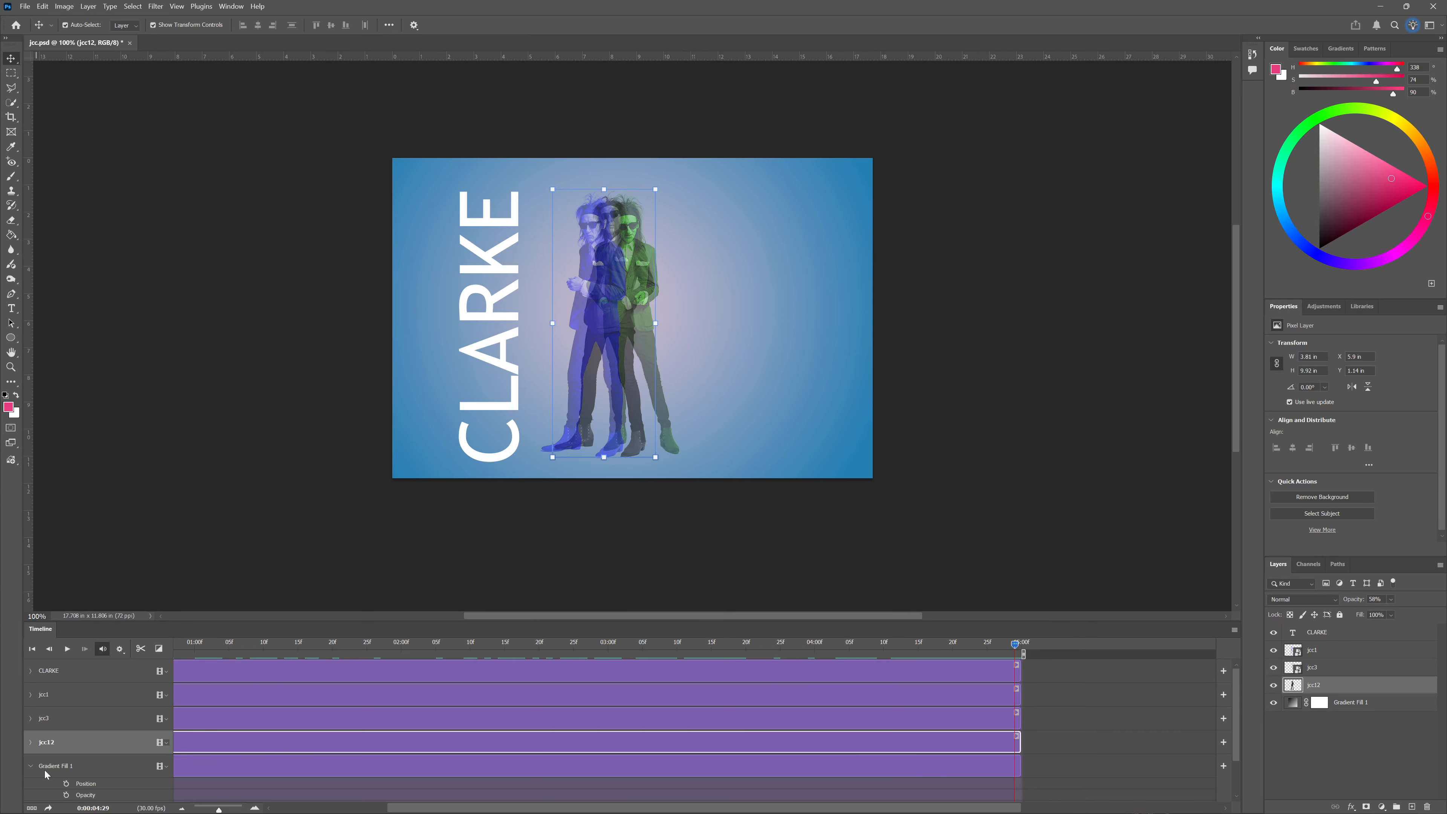
click(66, 784)
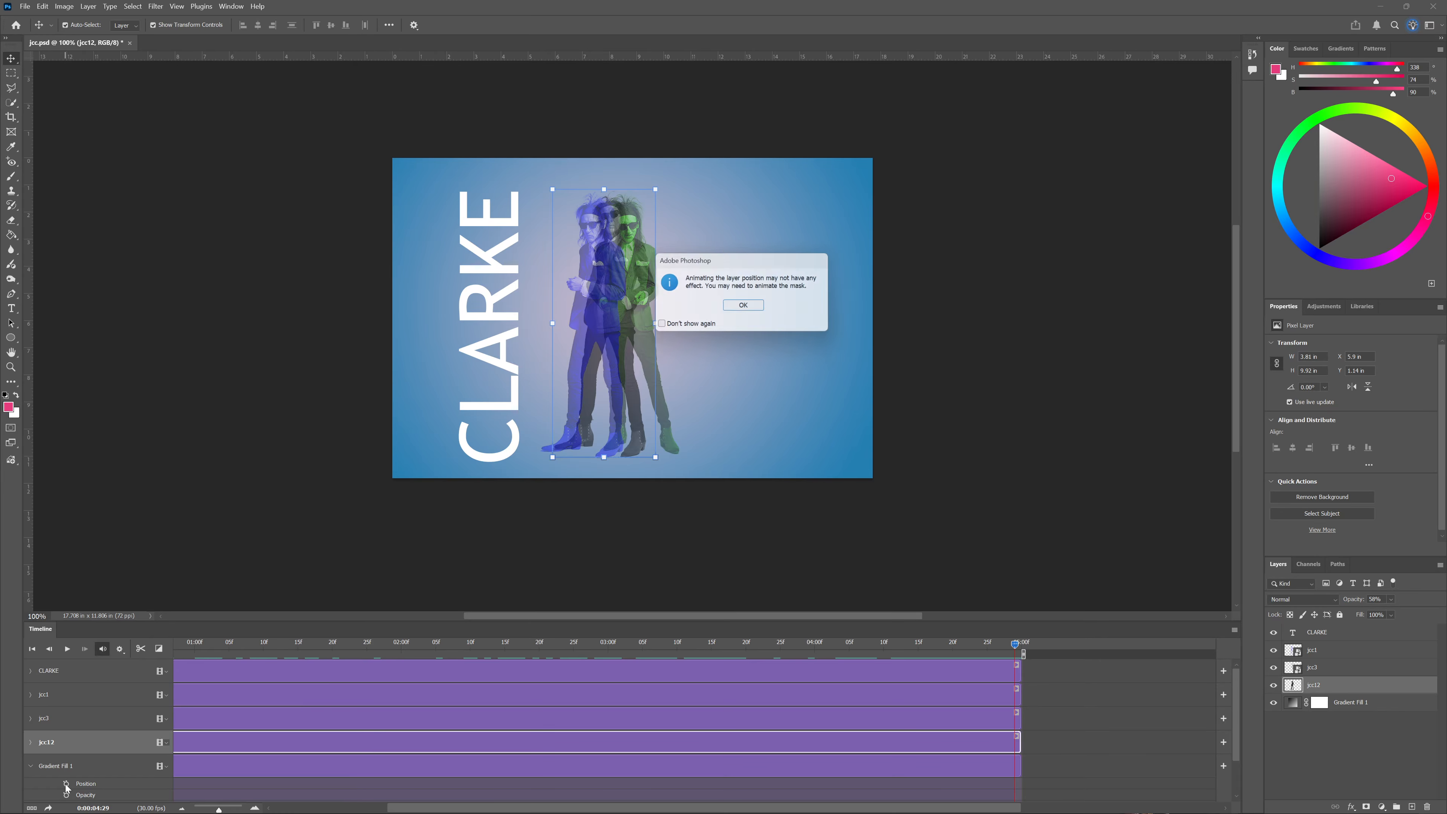
click(746, 308)
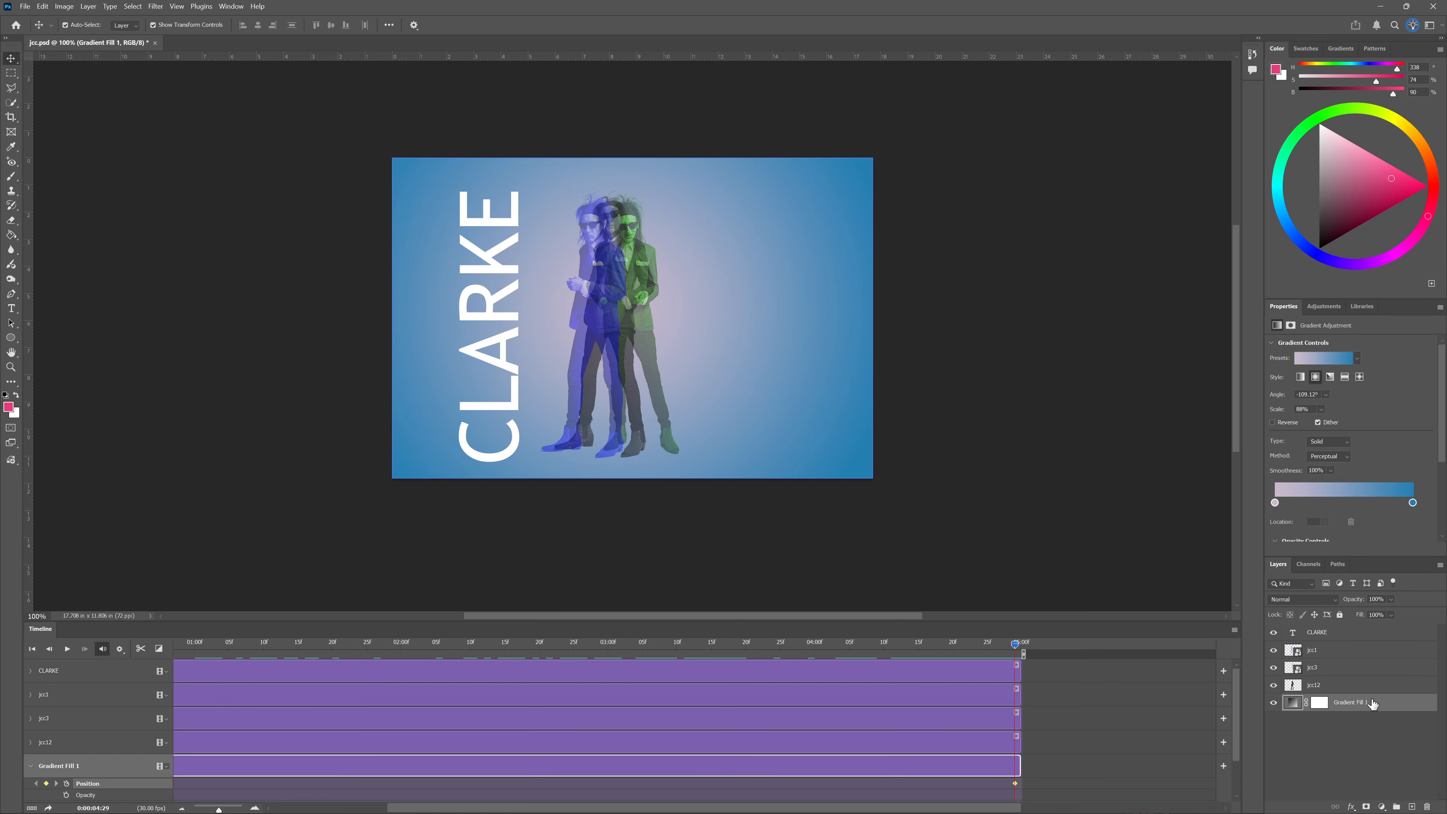
Return the playhead to the first frame and turn off Position keyframing for the Gradient Fill 1 layer
scroll(103, 508, down, 2)
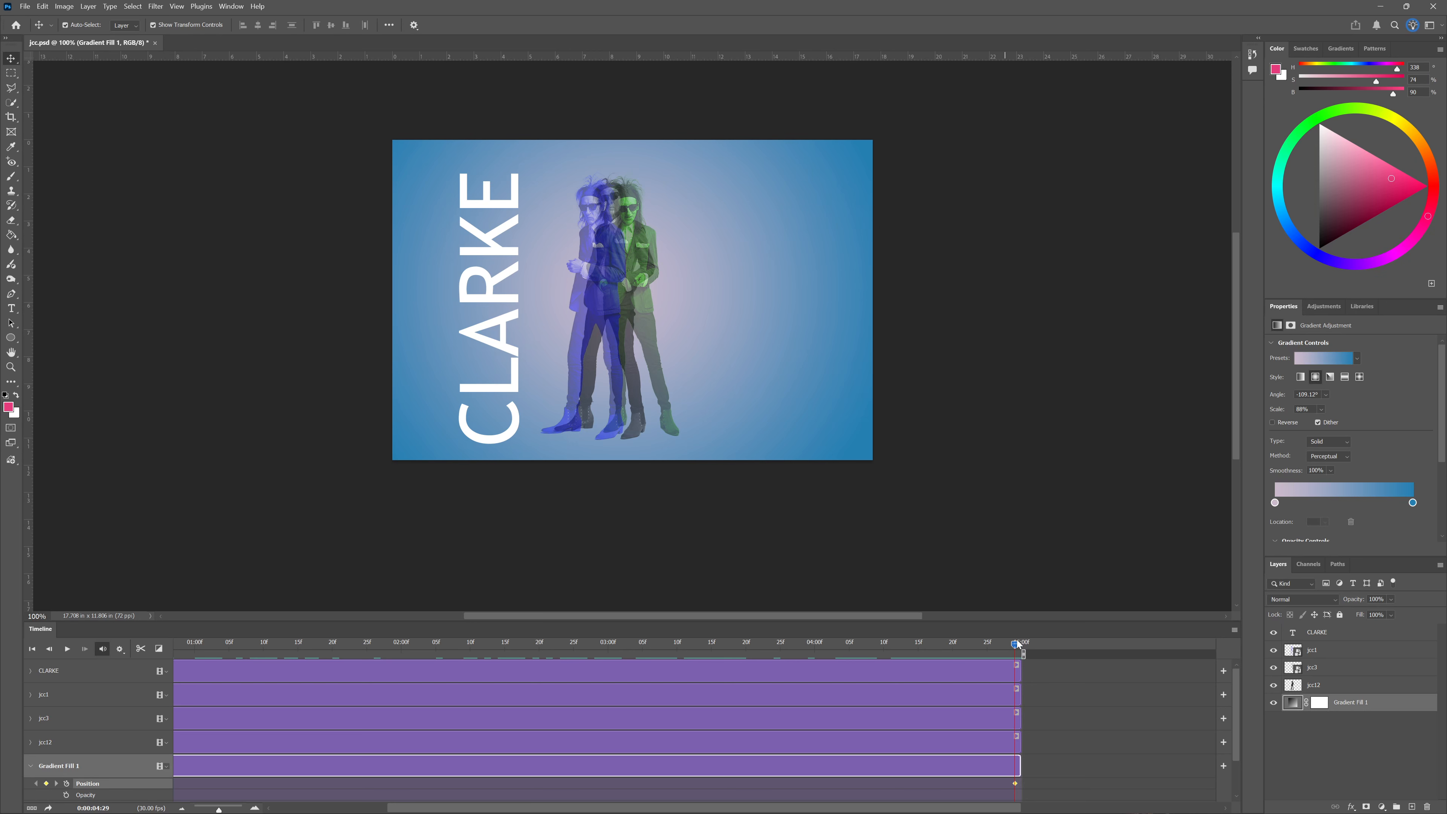
drag(1017, 645, 151, 627)
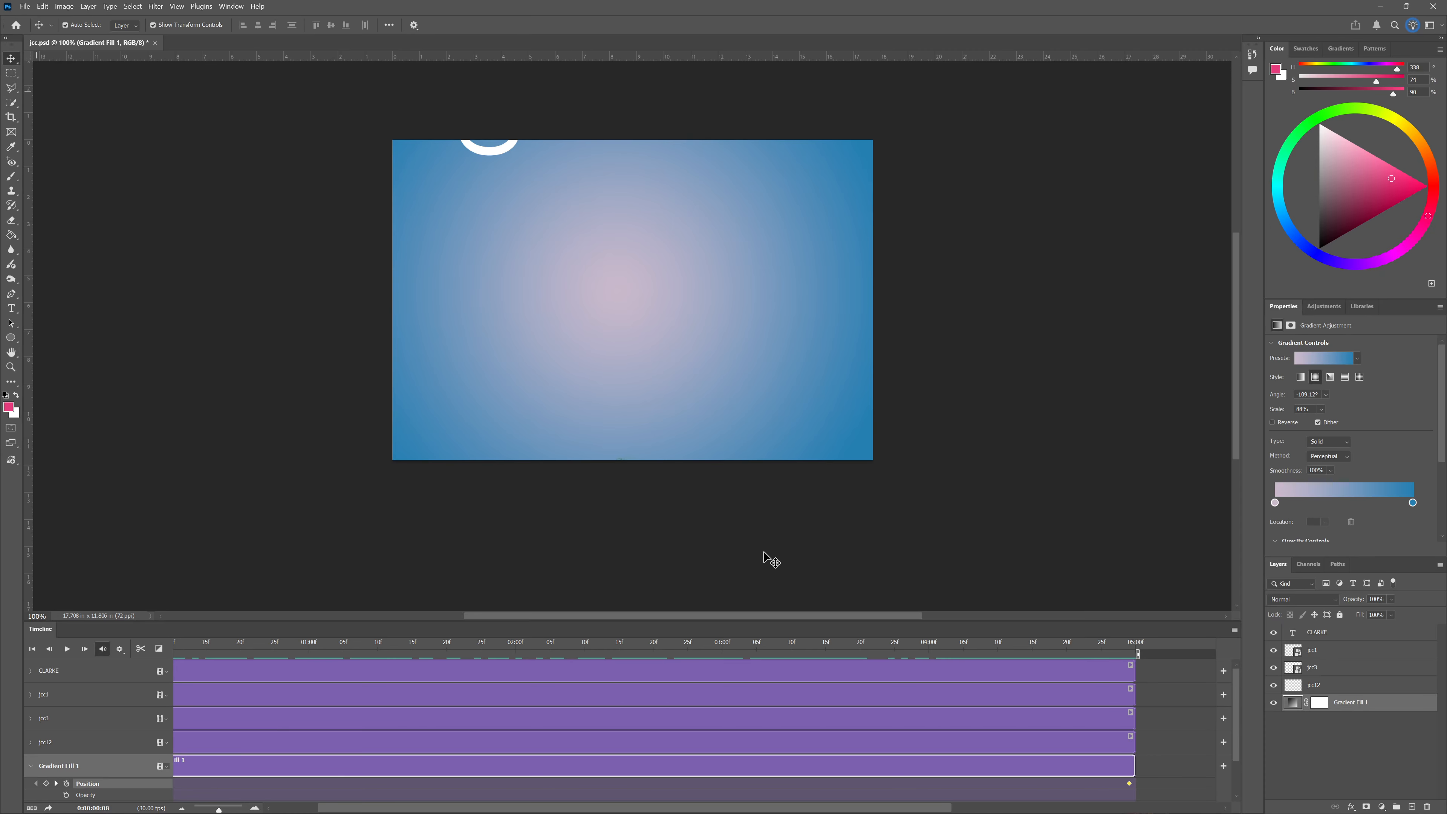
click(66, 784)
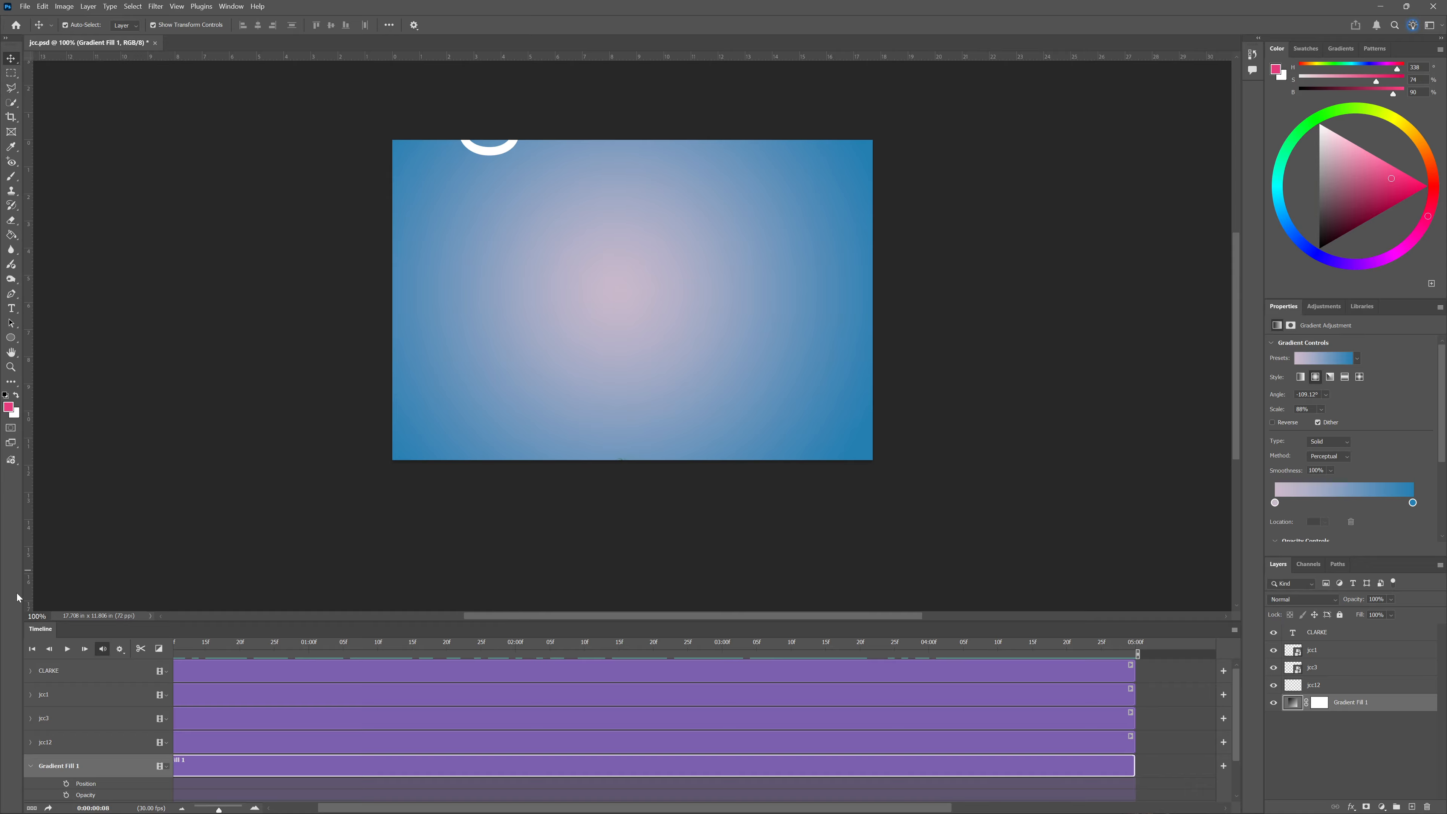
Play the whole animation from the first frame to check how the text and figures slide in
drag(423, 808, 378, 808)
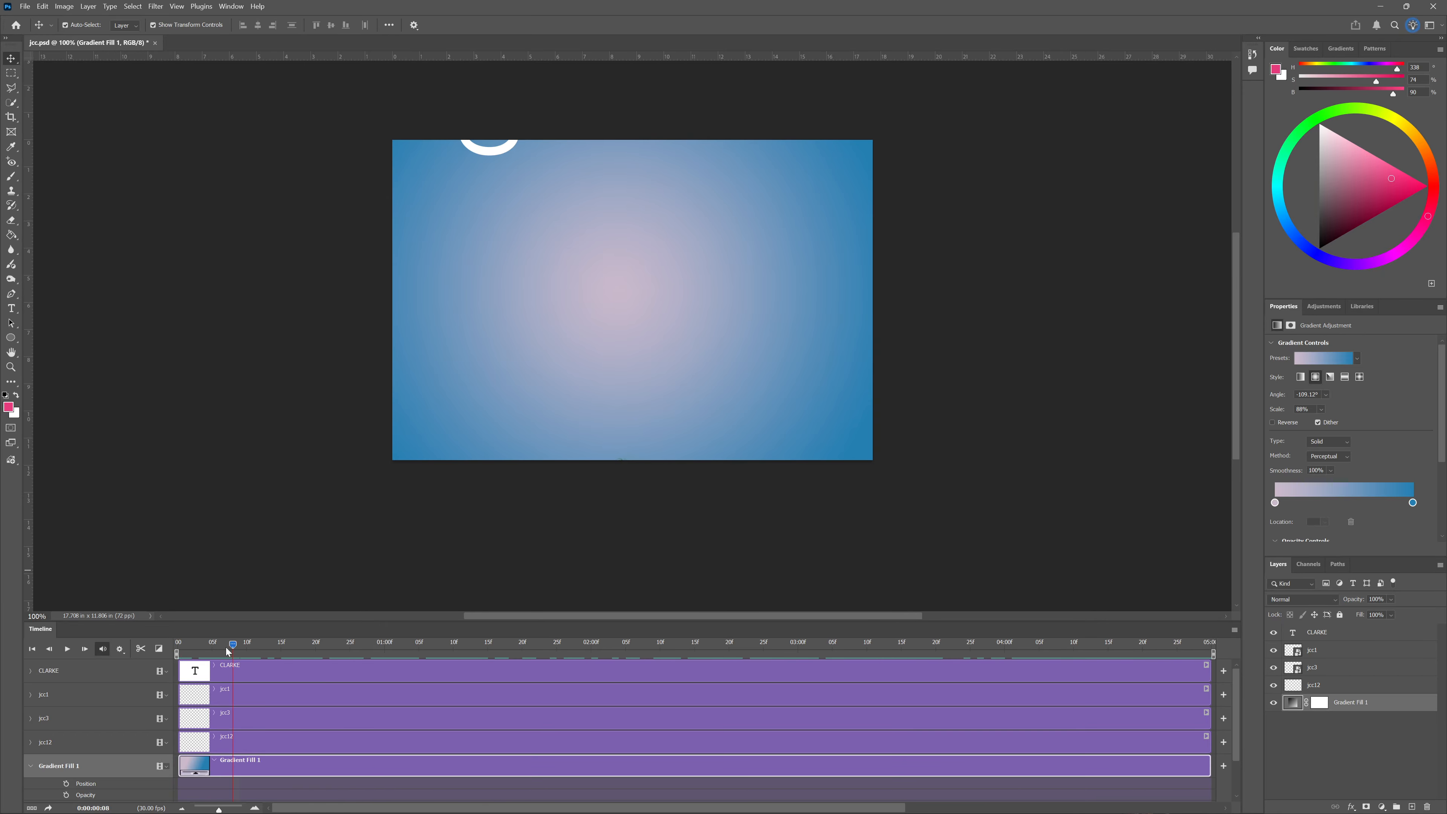
drag(227, 652, 174, 656)
click(68, 650)
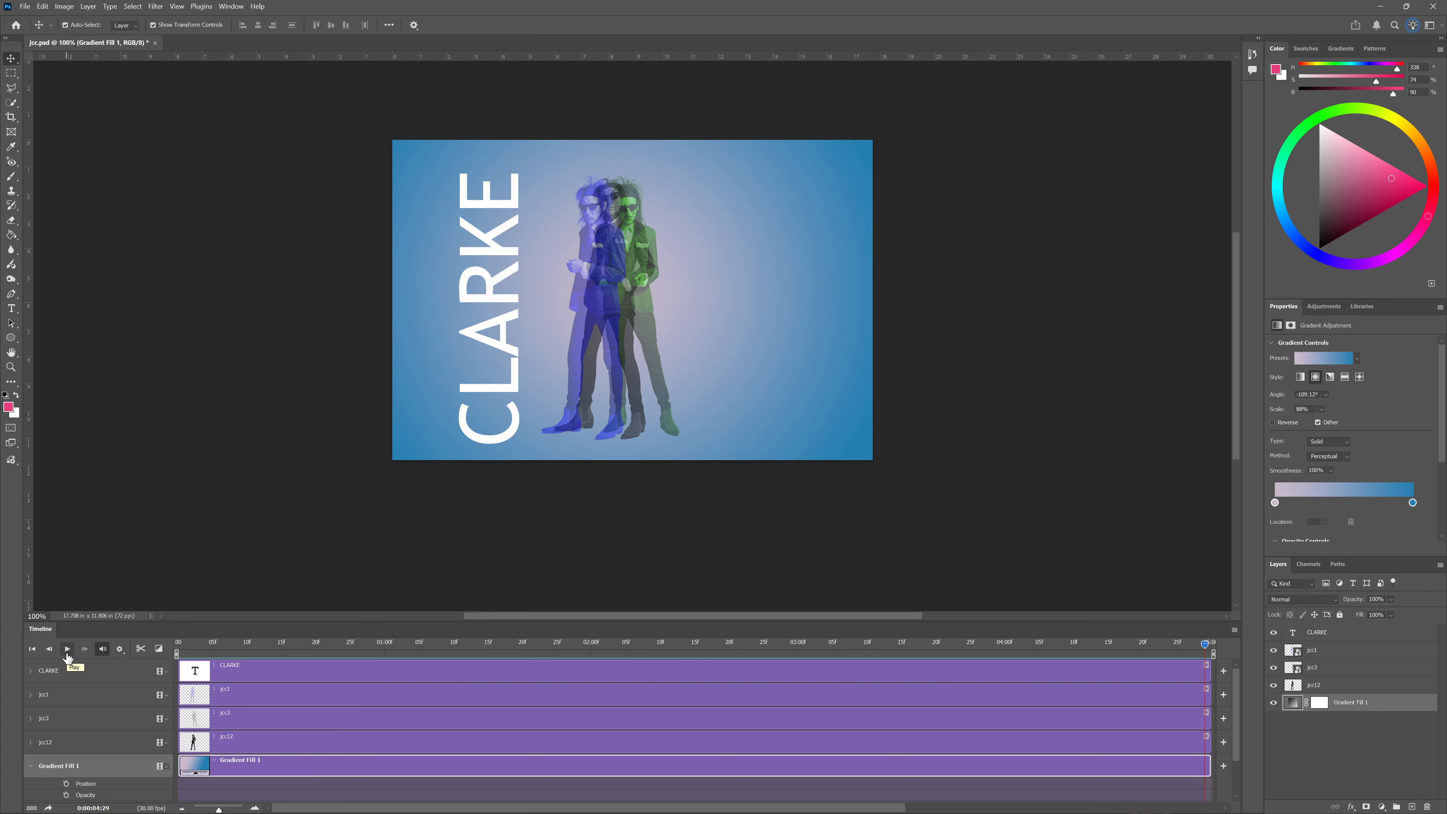
mouse_move(1107, 796)
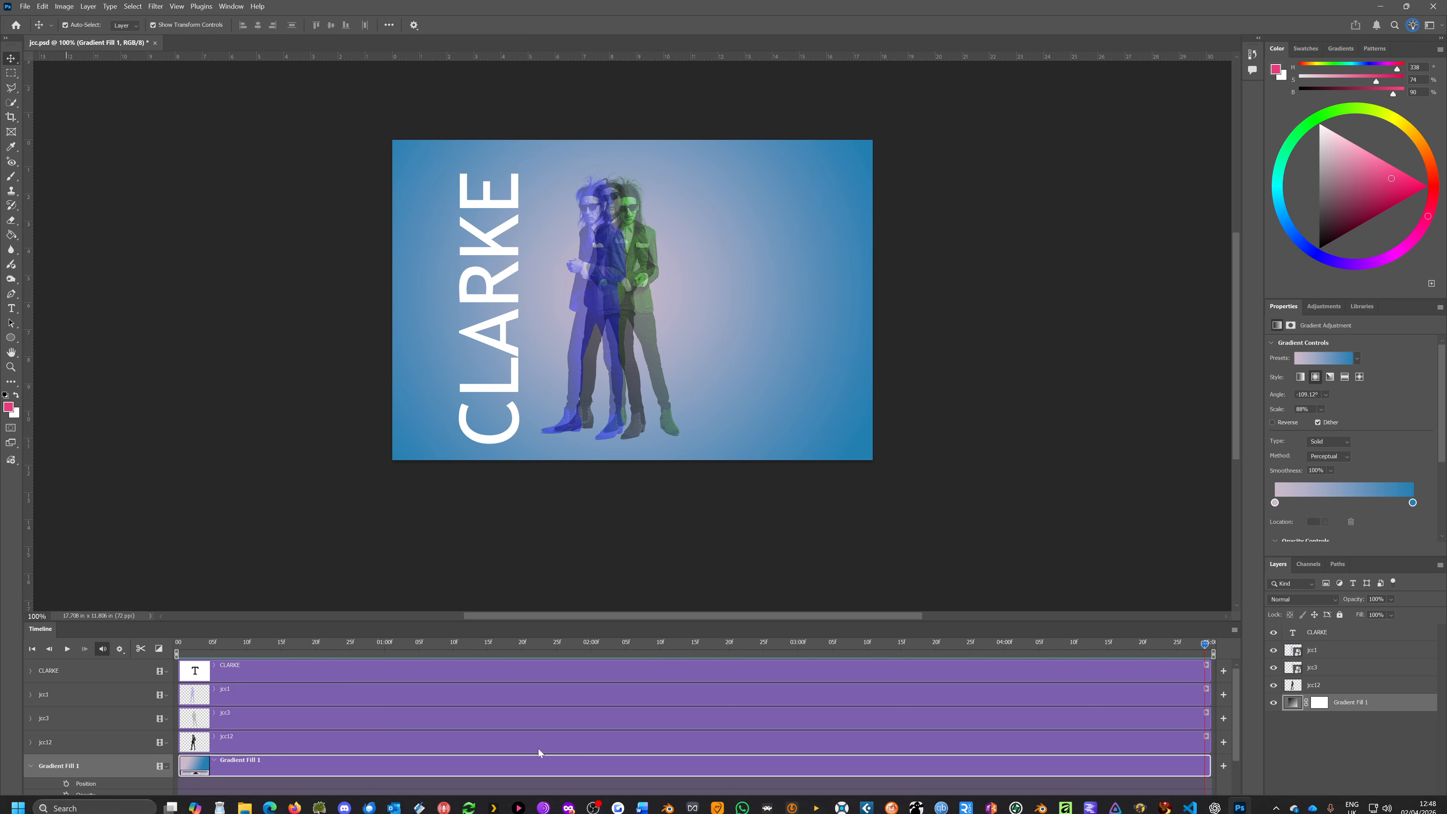